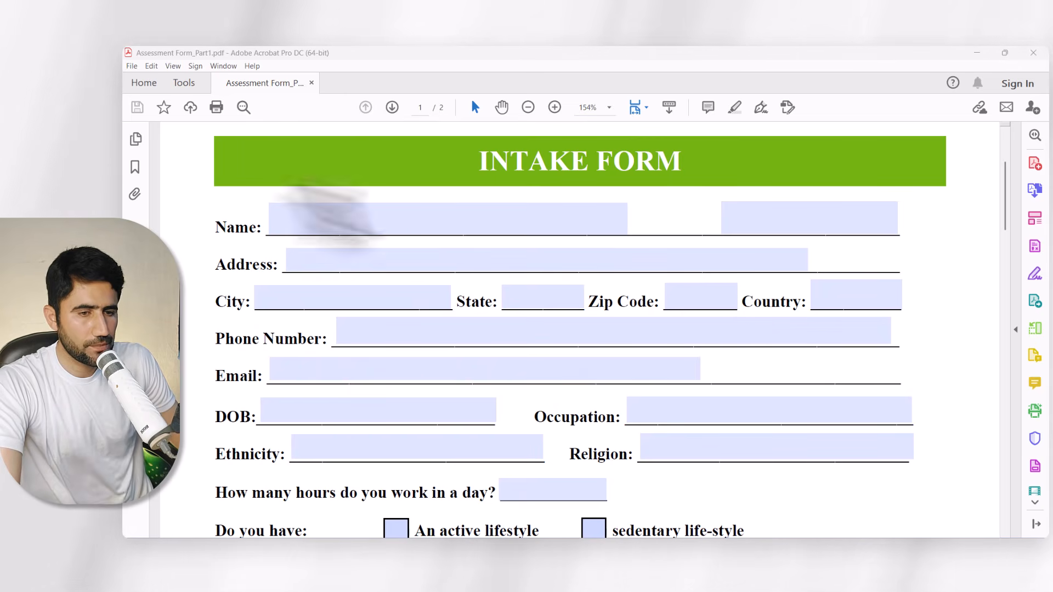
Open the intake form's fields for editing with the Prepare Form tool.
{"action": "left_click", "coordinate": [186, 84]}
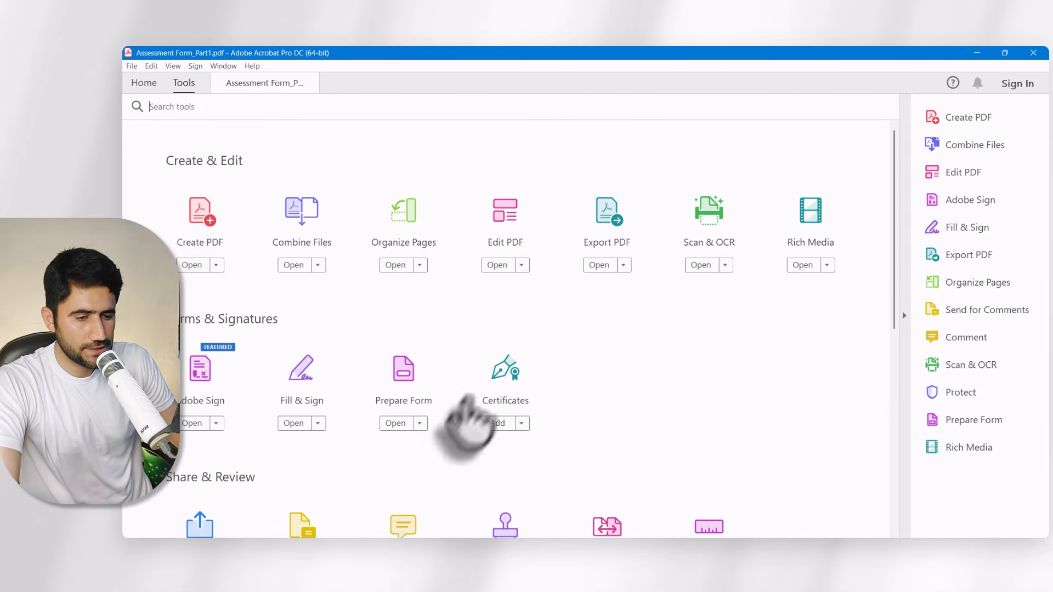
{"action": "left_click", "coordinate": [397, 424]}
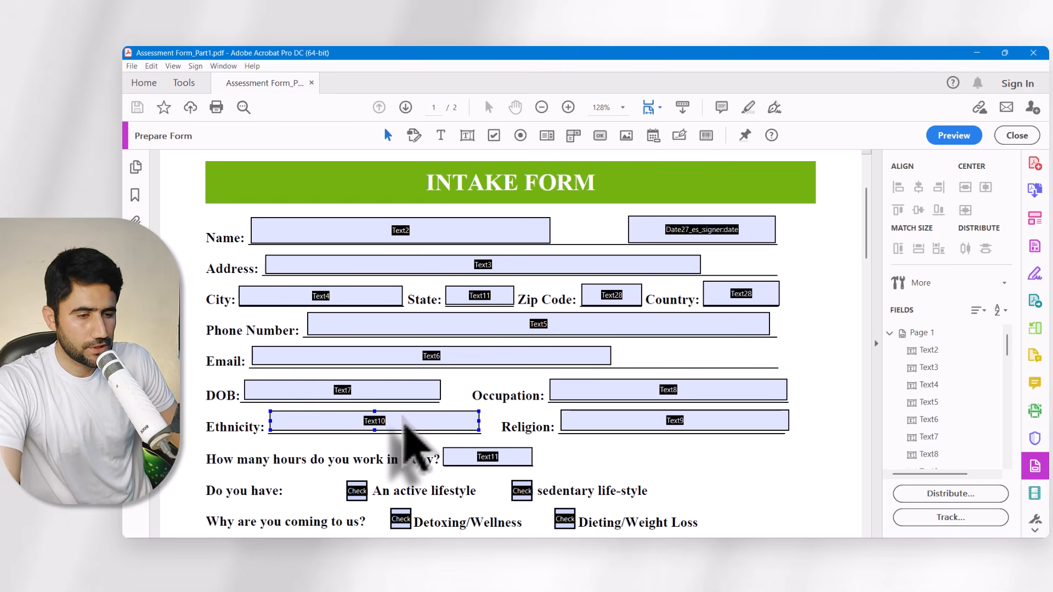
{"action": "left_click", "coordinate": [418, 236]}
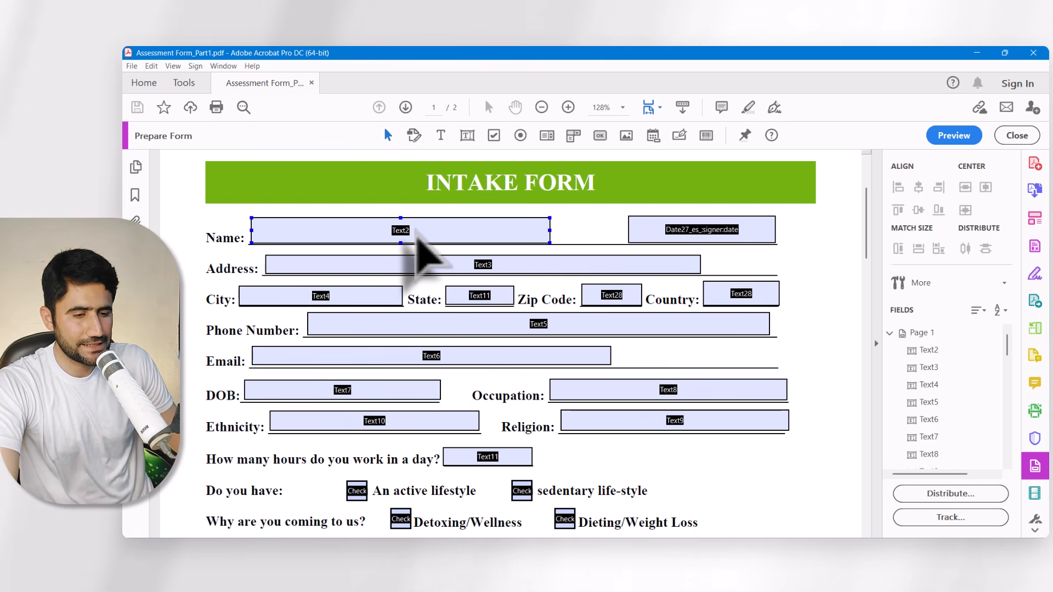
{"action": "left_click", "coordinate": [727, 440]}
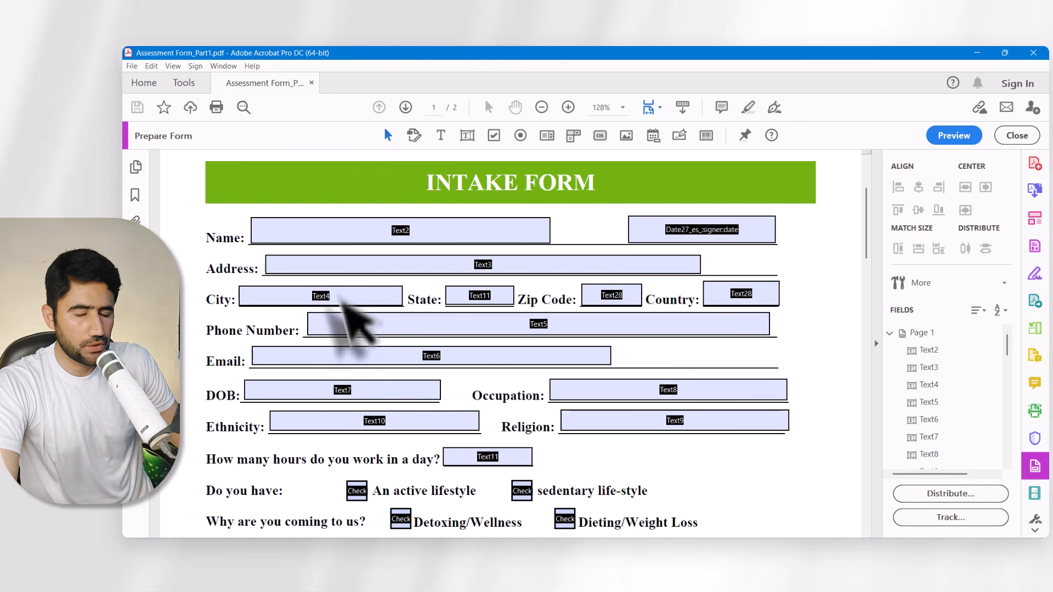
Set the Name text field's fill color to green in its appearance properties.
{"action": "left_click", "coordinate": [341, 233]}
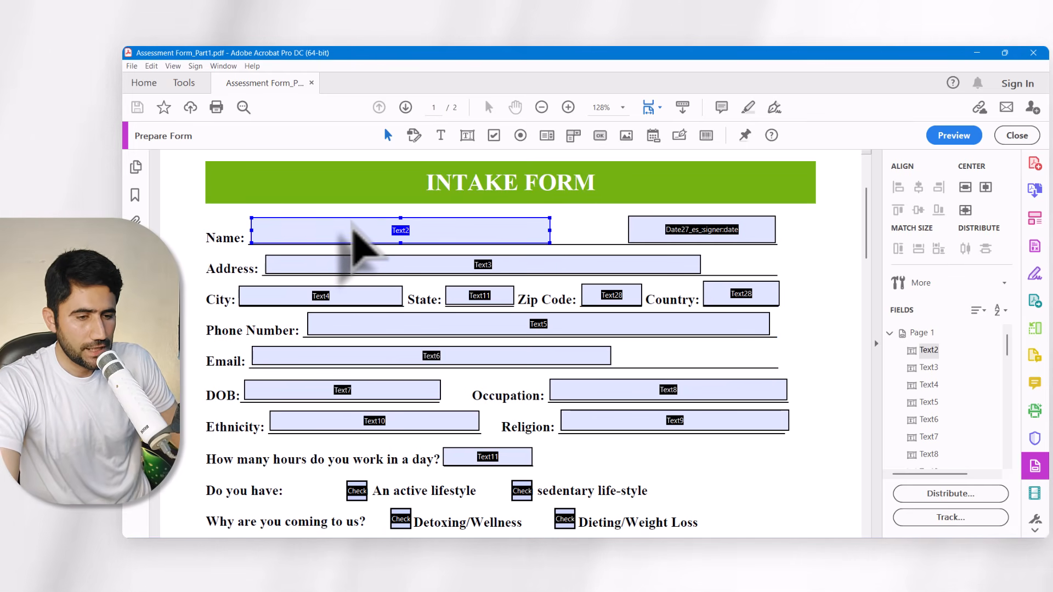
{"action": "double_click", "coordinate": [353, 226]}
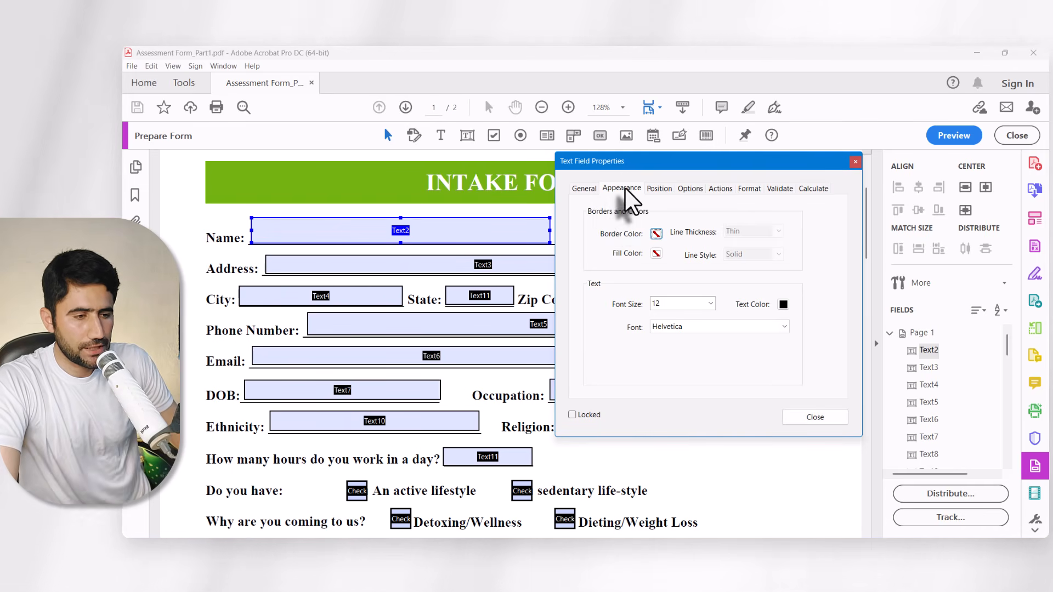
{"action": "left_click", "coordinate": [656, 253]}
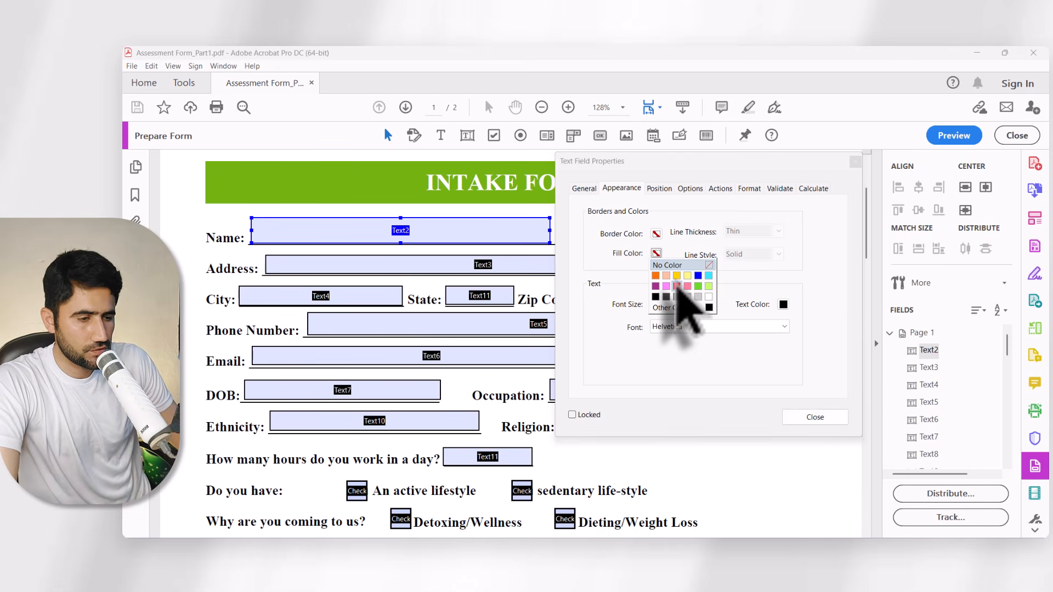
{"action": "left_click", "coordinate": [697, 286]}
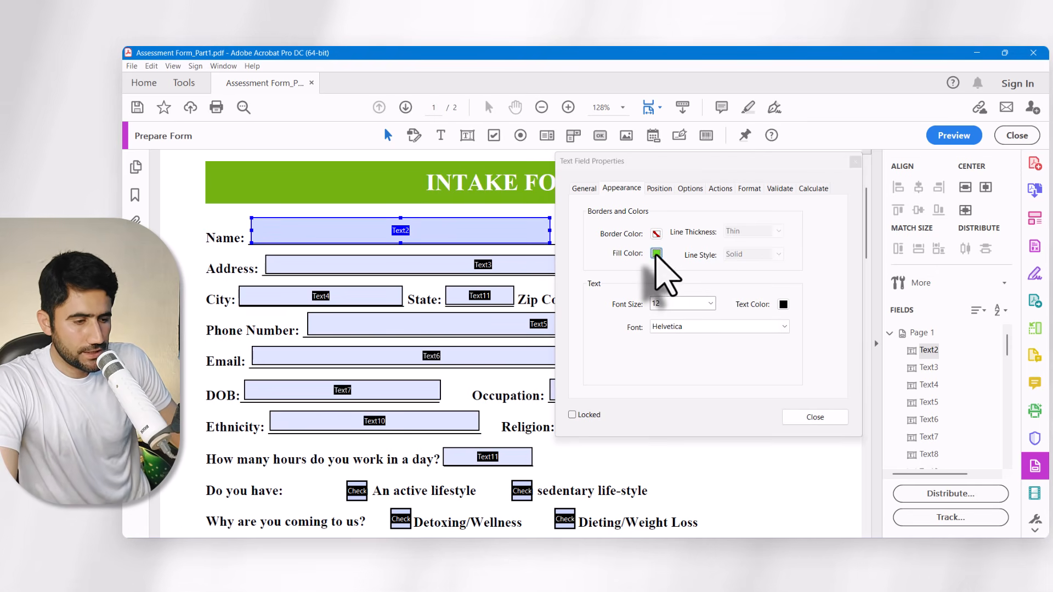
{"action": "left_click", "coordinate": [817, 418]}
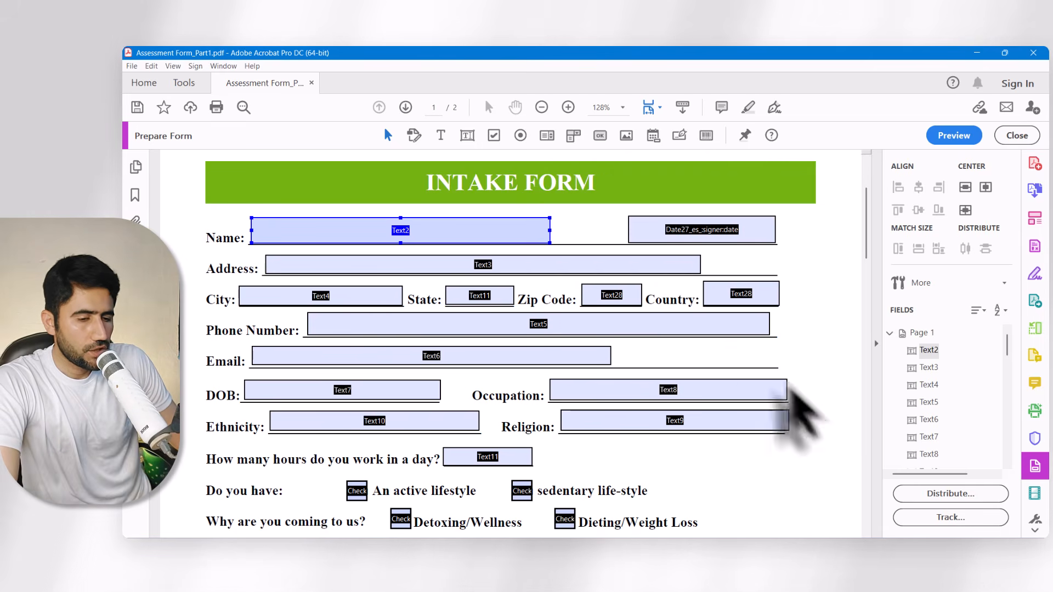
Preview the form and test the Name field with the sample text "fasfdadf", clearing it again.
{"action": "left_click", "coordinate": [955, 136]}
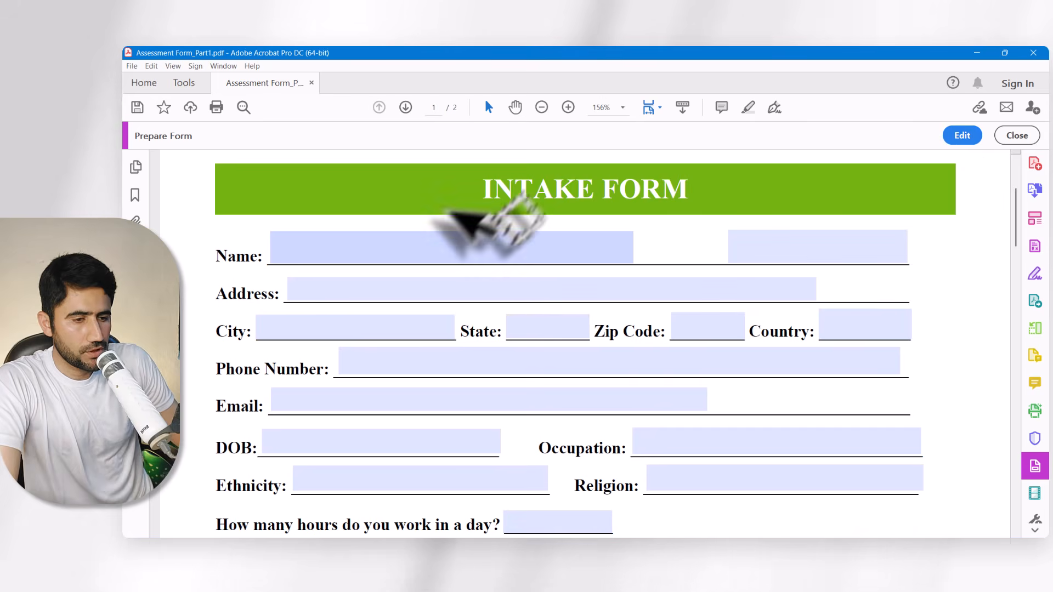
{"action": "left_click", "coordinate": [386, 245]}
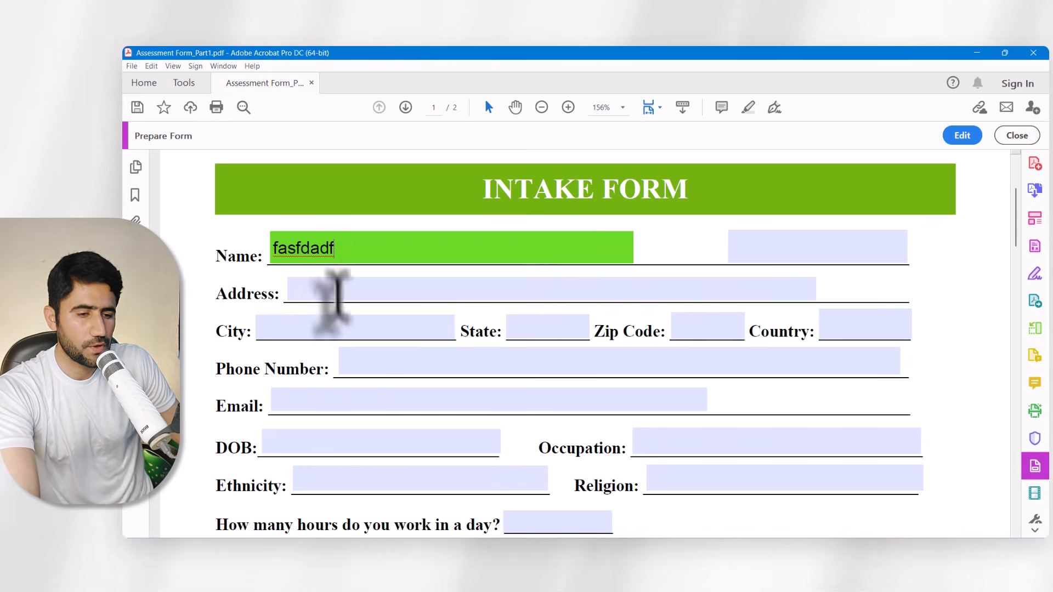
{"action": "left_click", "coordinate": [336, 327]}
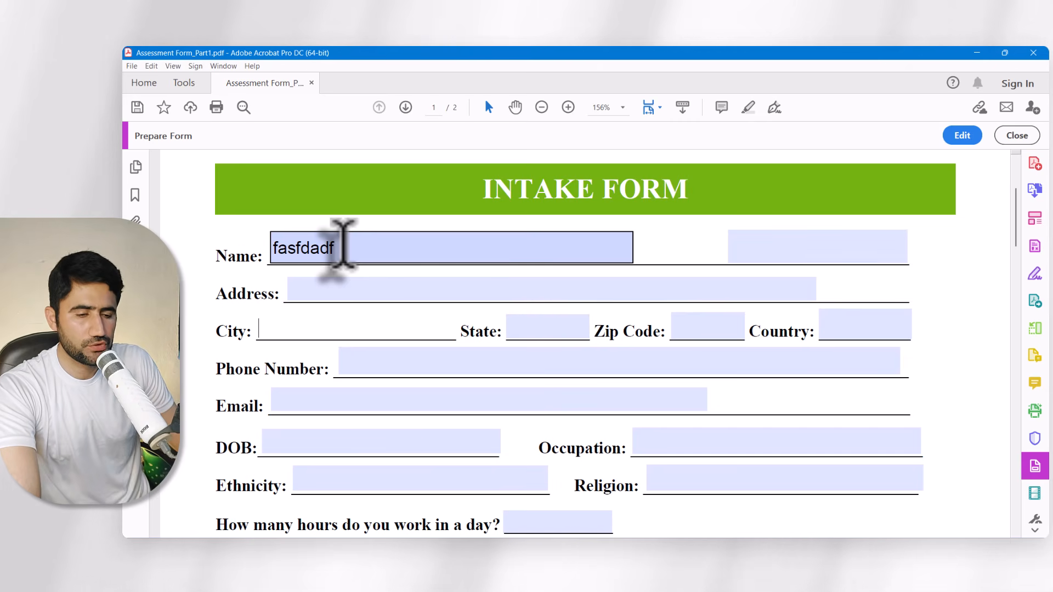
{"action": "left_click_drag", "start_coordinate": [343, 243], "coordinate": [266, 244]}
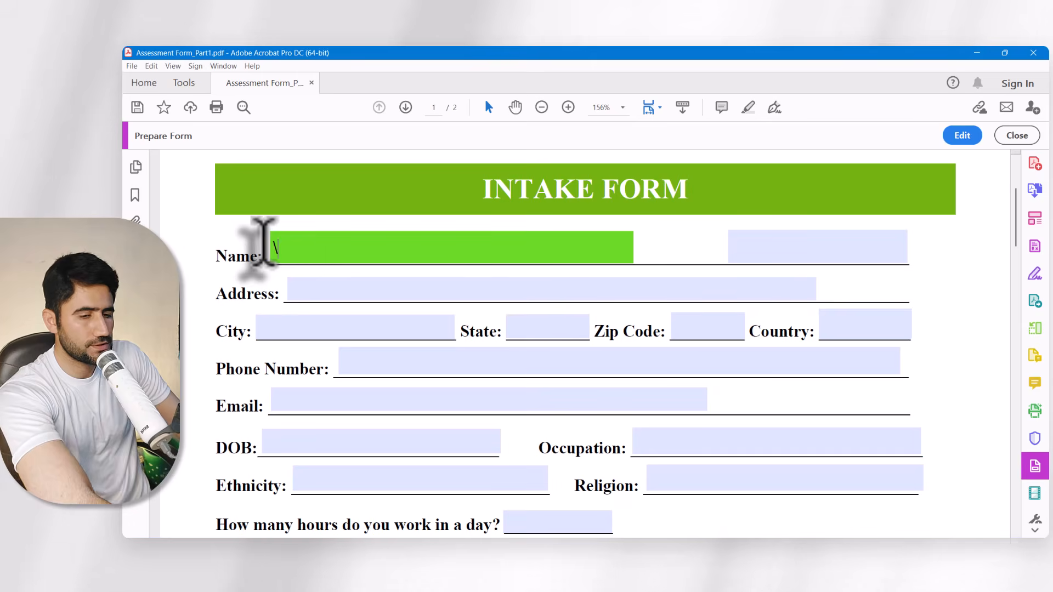
Return to form editing and turn off Highlight Existing Fields.
{"action": "left_click", "coordinate": [964, 136]}
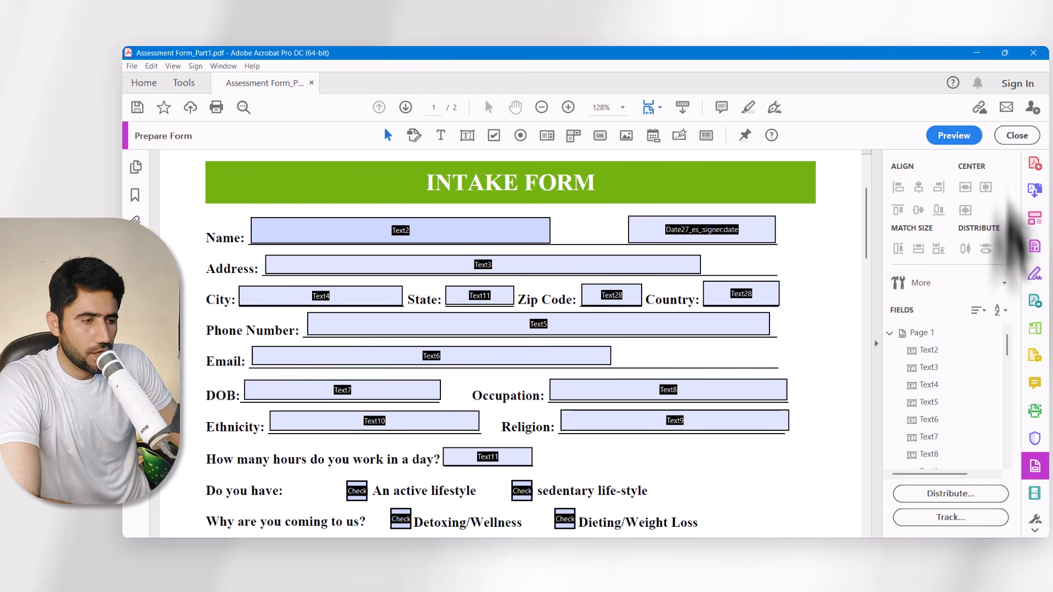
{"action": "left_click", "coordinate": [927, 283]}
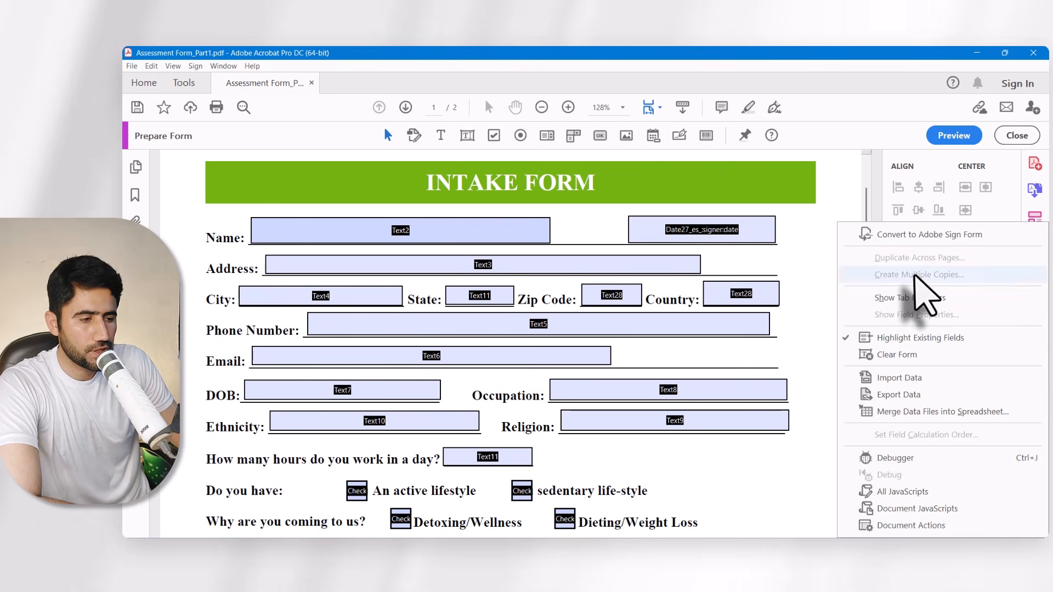
{"action": "left_click", "coordinate": [901, 339]}
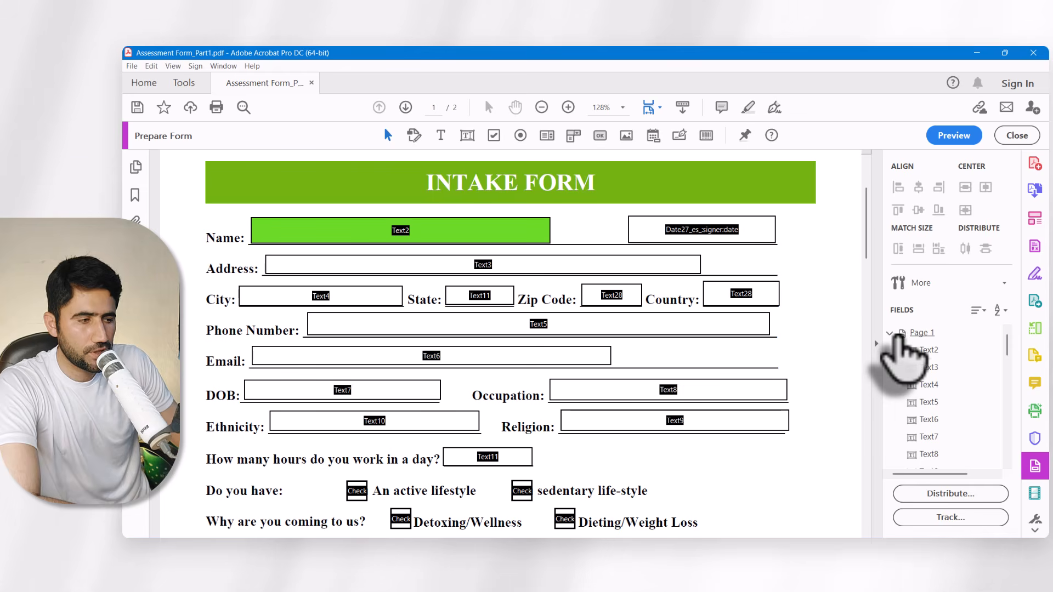
Preview the form, test Name with "asdfadf" and Phone Number with "fd", clear both entries, and return to editing.
{"action": "left_click", "coordinate": [955, 136]}
{"action": "left_click", "coordinate": [434, 249]}
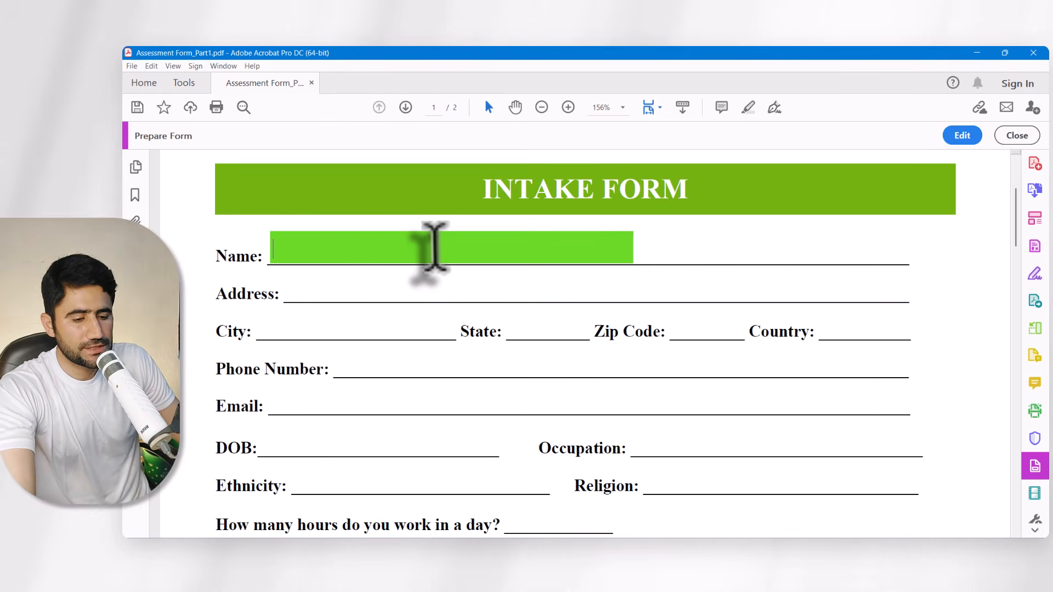
{"action": "type", "text": "asdfadf"}
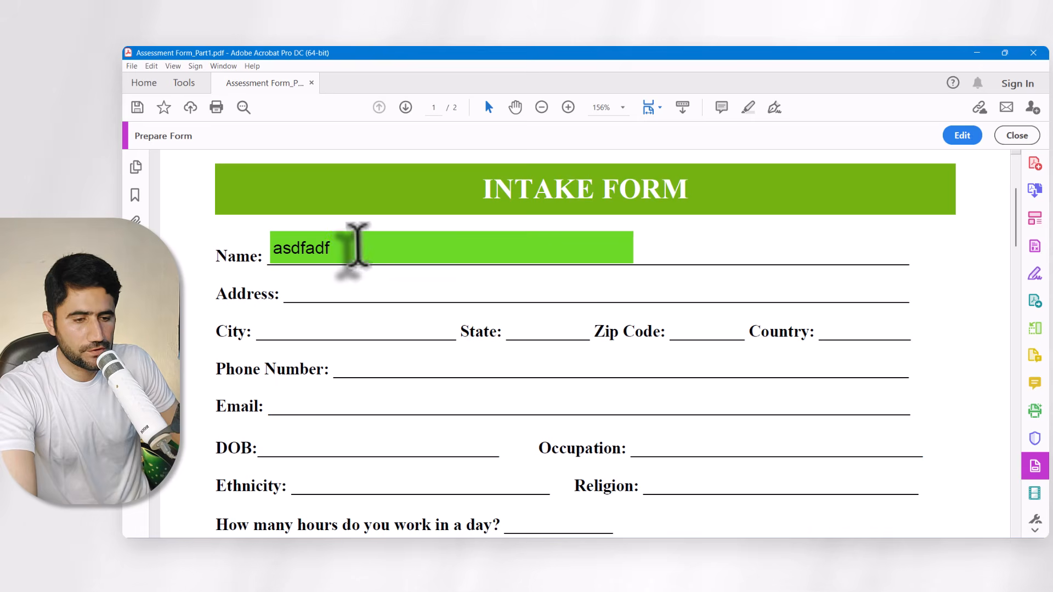
{"action": "left_click_drag", "start_coordinate": [357, 241], "coordinate": [250, 241]}
{"action": "key", "text": "BackSpace"}
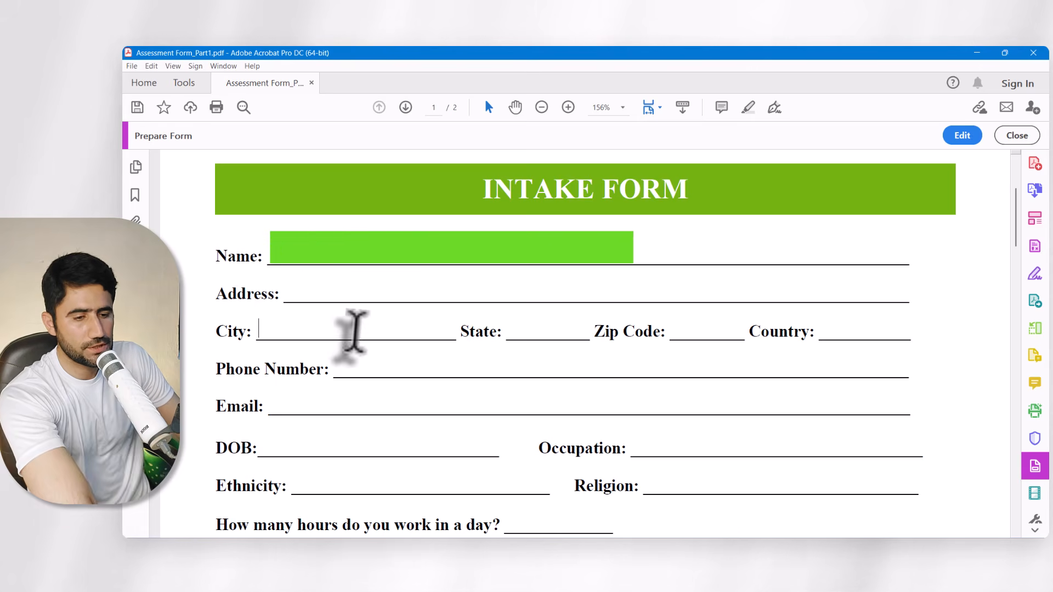
{"action": "type", "text": "fd"}
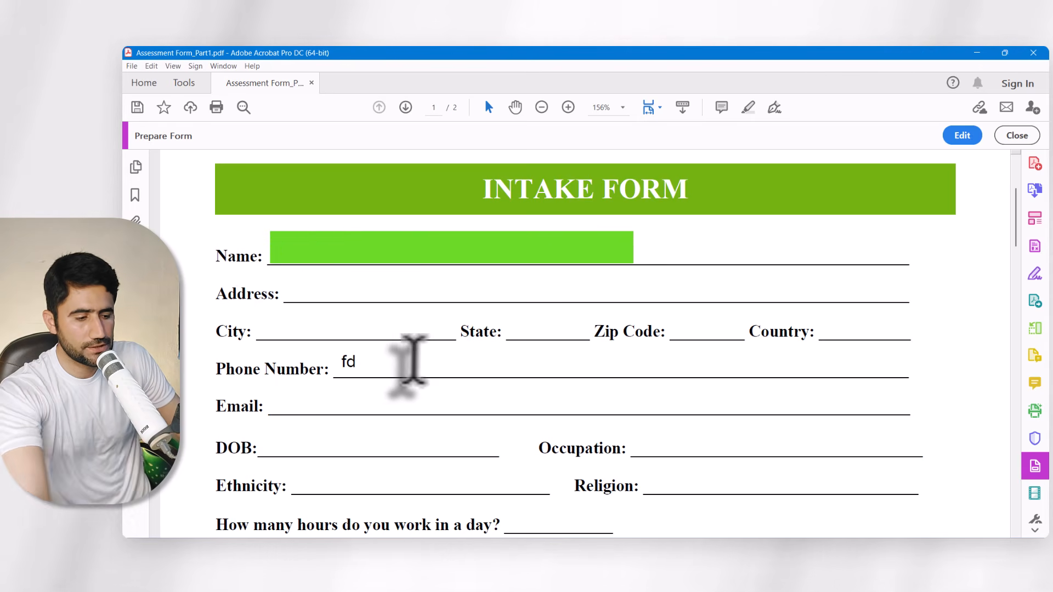
{"action": "key", "text": "BackSpace"}
{"action": "key", "text": "BackSpace"}
{"action": "left_click", "coordinate": [347, 248]}
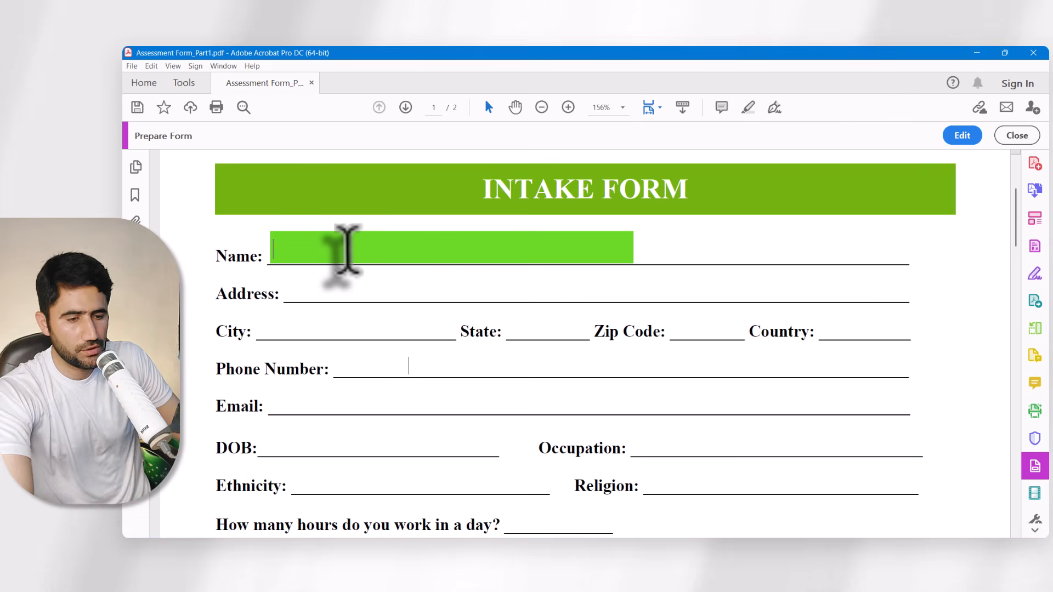
{"action": "left_click", "coordinate": [963, 135]}
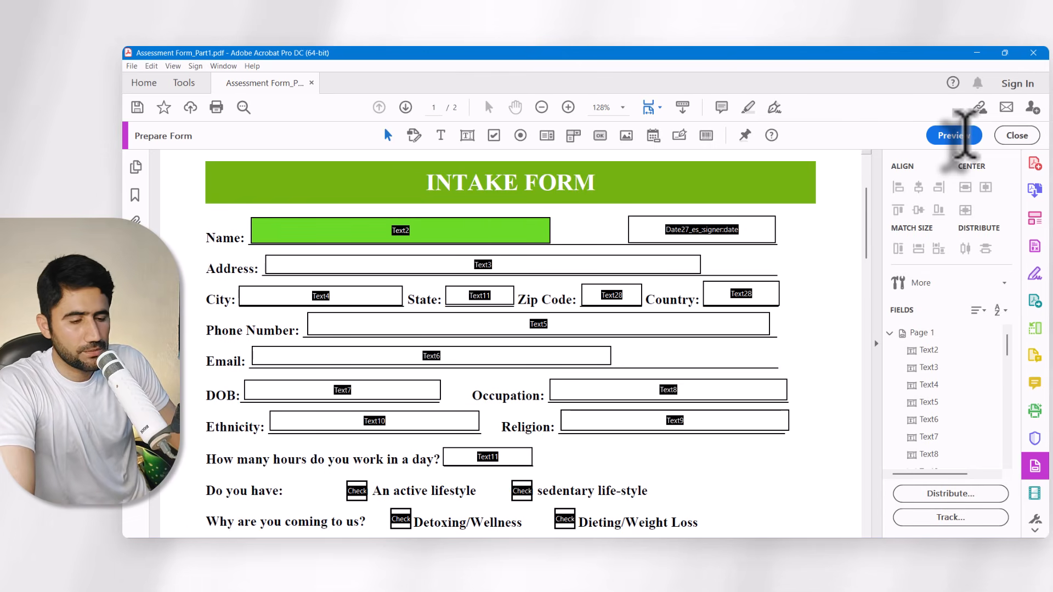
Set the Address text field's fill color to red in its appearance properties.
{"action": "left_click", "coordinate": [510, 265]}
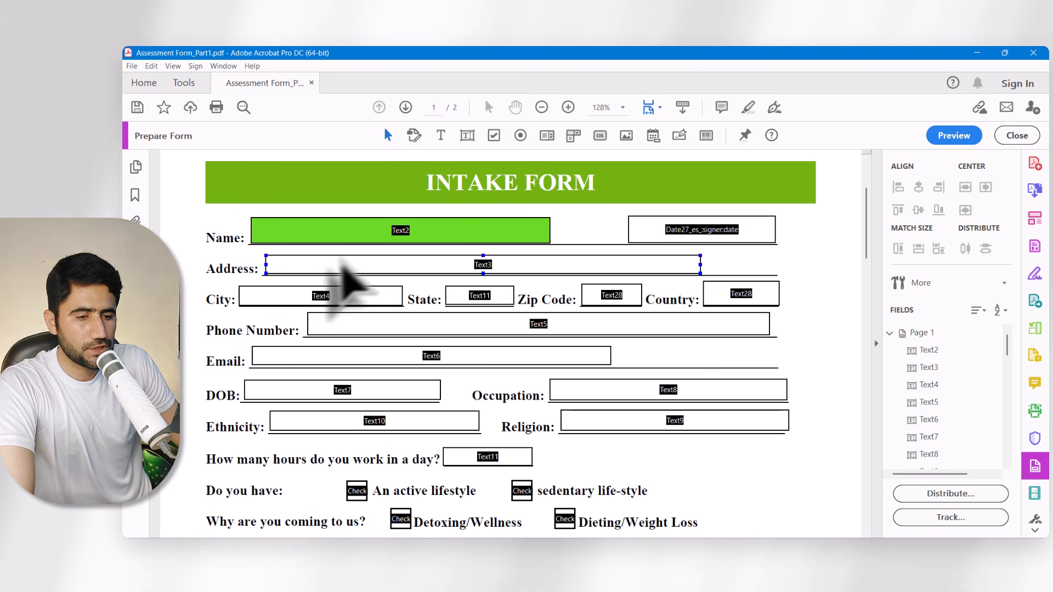
{"action": "left_click", "coordinate": [278, 225]}
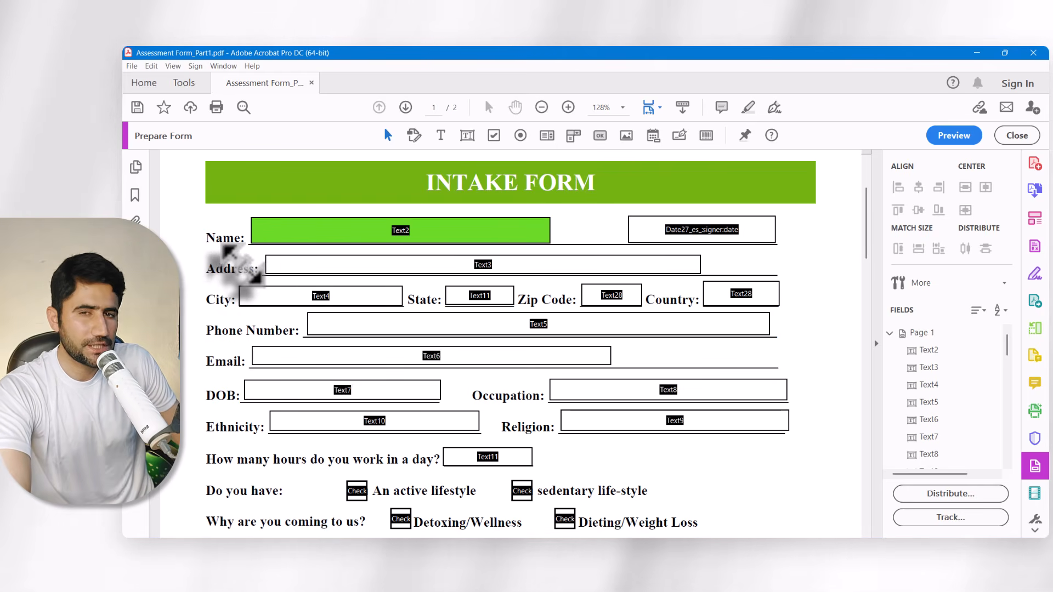
{"action": "double_click", "coordinate": [283, 266]}
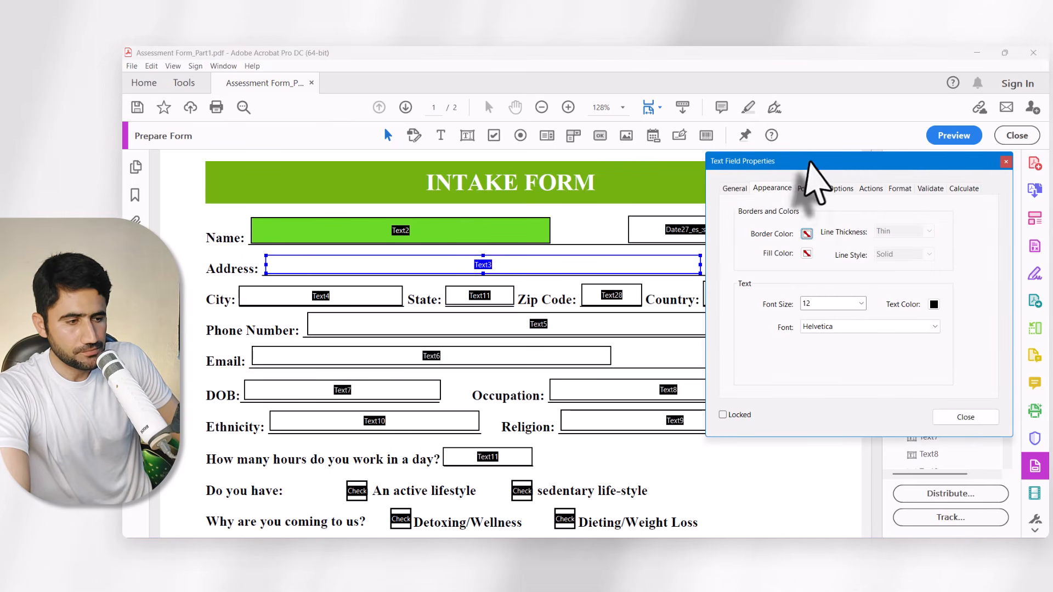
{"action": "left_click_drag", "start_coordinate": [810, 161], "coordinate": [602, 180]}
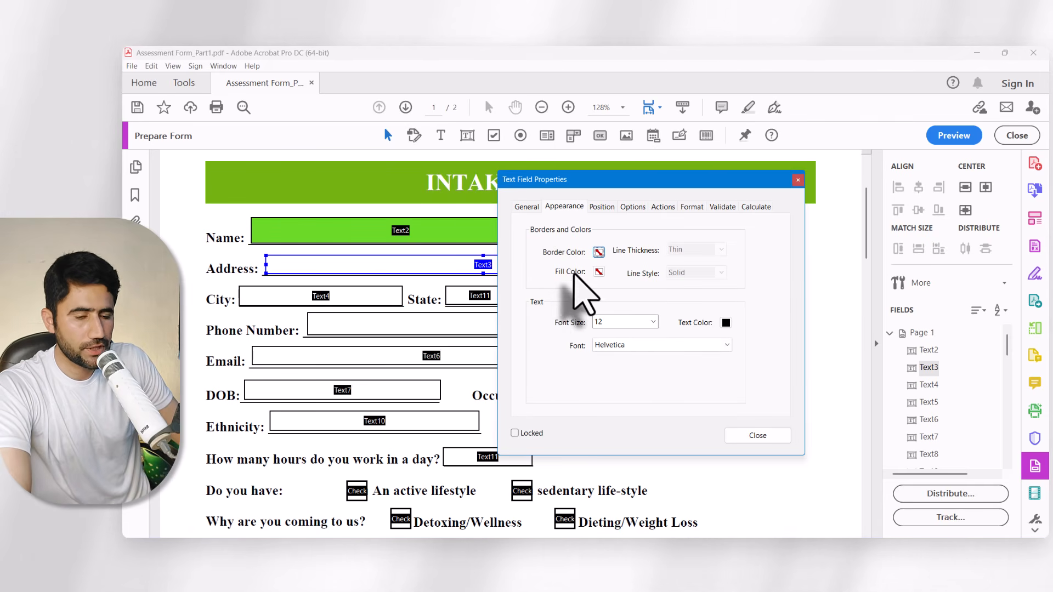
{"action": "left_click", "coordinate": [599, 273]}
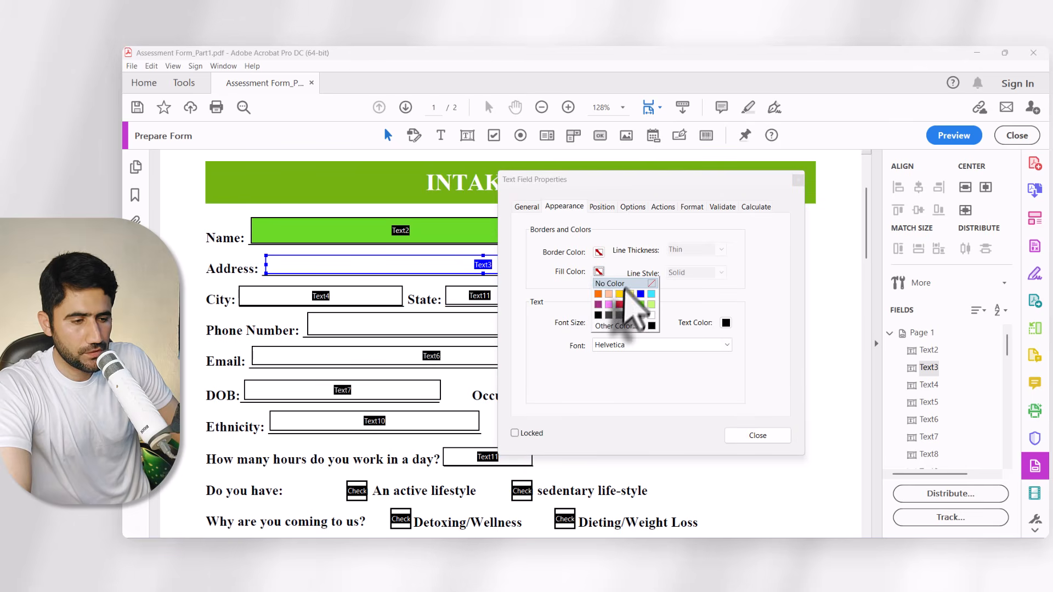
{"action": "left_click", "coordinate": [619, 305]}
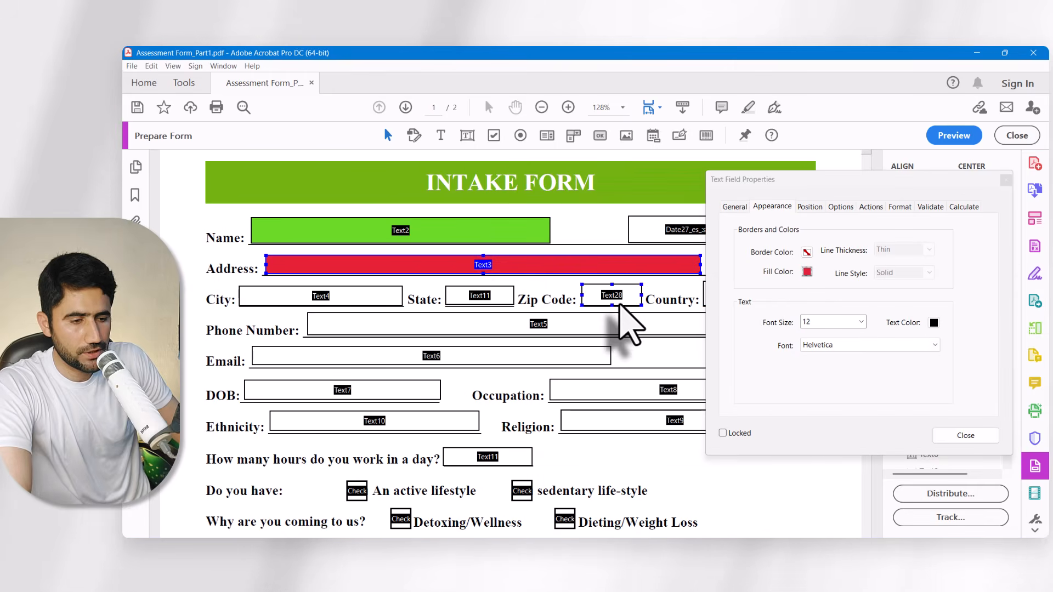
{"action": "left_click", "coordinate": [817, 185]}
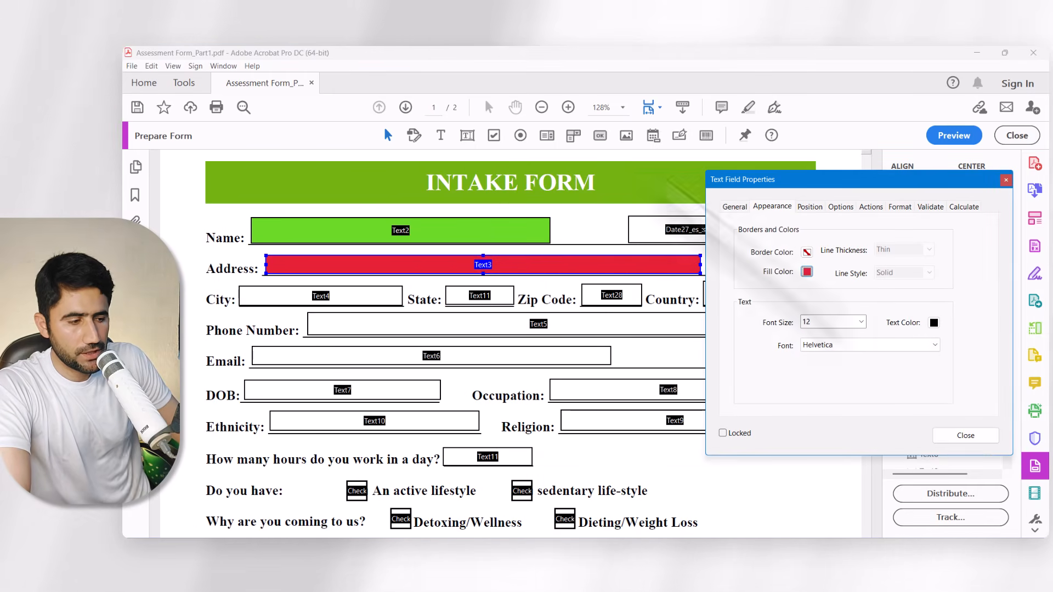
{"action": "left_click", "coordinate": [966, 436]}
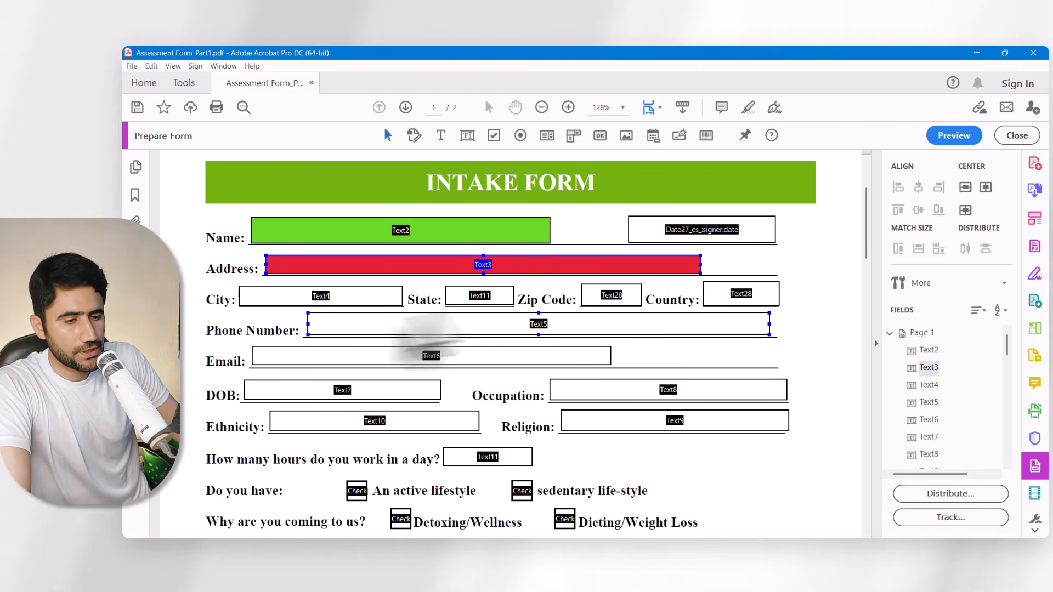
Preview the form, test the Address field with "afdadf", clear the entry, check the Email field, and return to editing.
{"action": "left_click", "coordinate": [955, 137]}
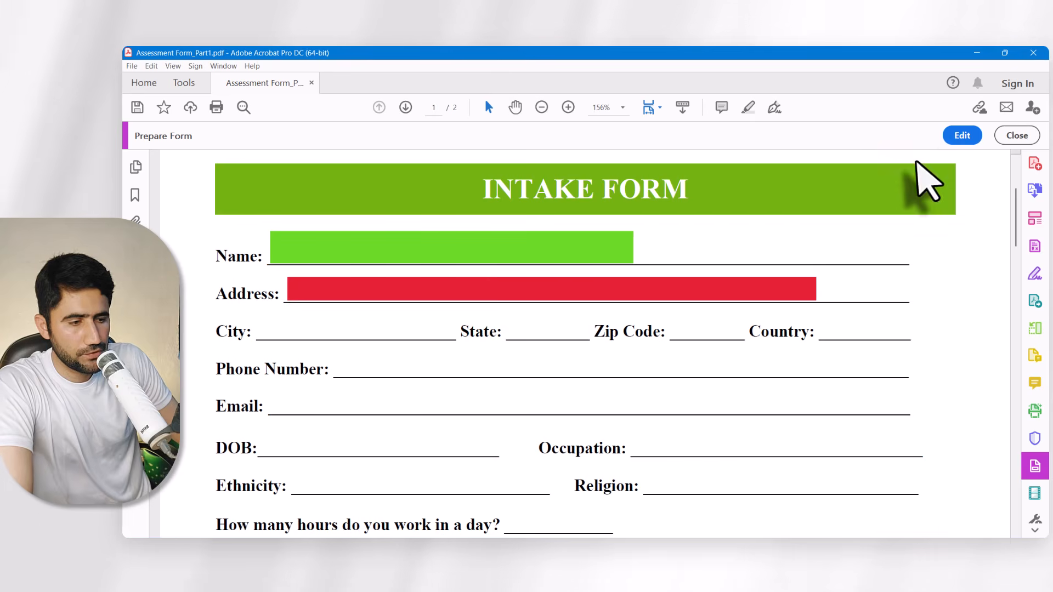
{"action": "left_click", "coordinate": [484, 284]}
{"action": "type", "text": "afdadf"}
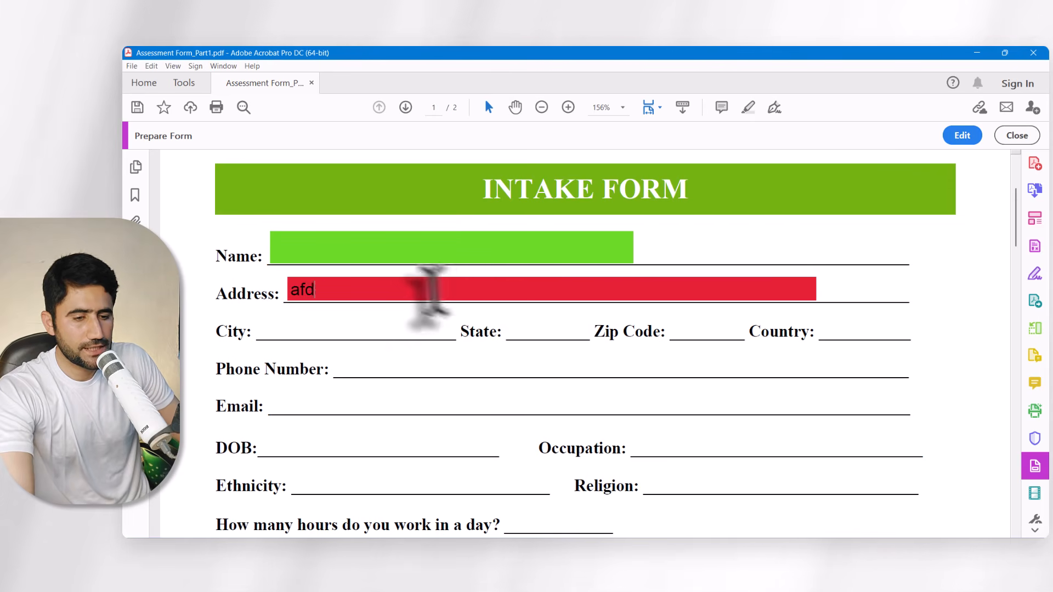
{"action": "key", "text": "BackSpace"}
{"action": "key", "text": "BackSpace"}
{"action": "key", "text": "BackSpace"}
{"action": "key", "text": "BackSpace"}
{"action": "key", "text": "BackSpace"}
{"action": "key", "text": "BackSpace"}
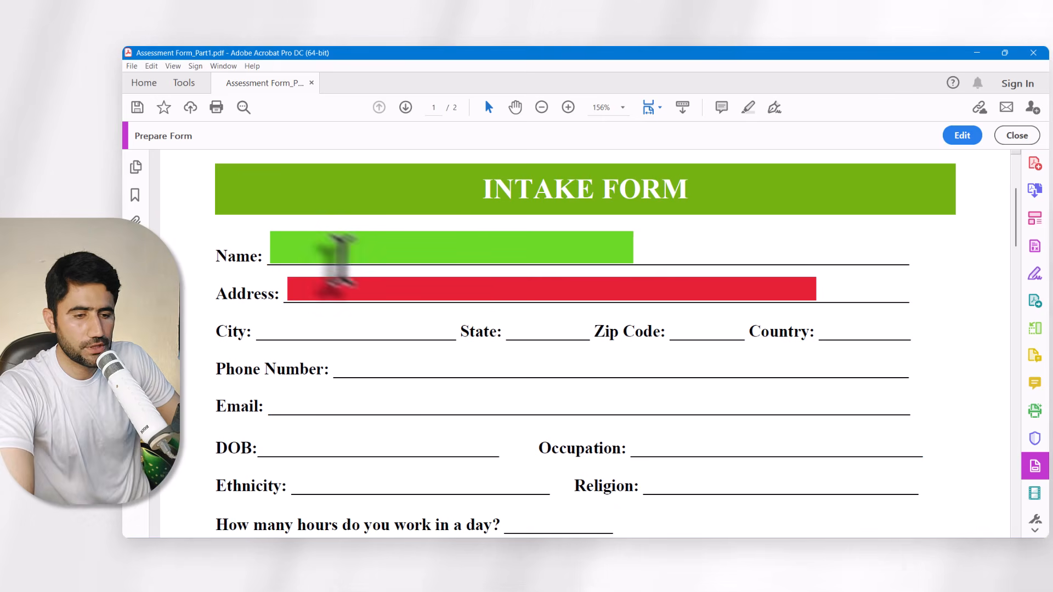
{"action": "left_click", "coordinate": [368, 396]}
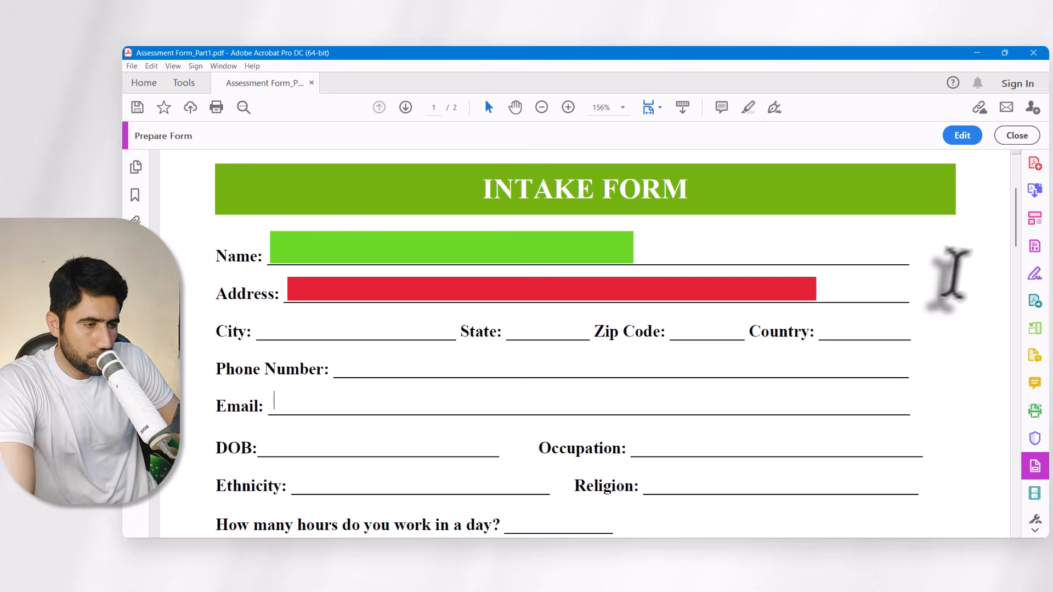
{"action": "left_click", "coordinate": [963, 135]}
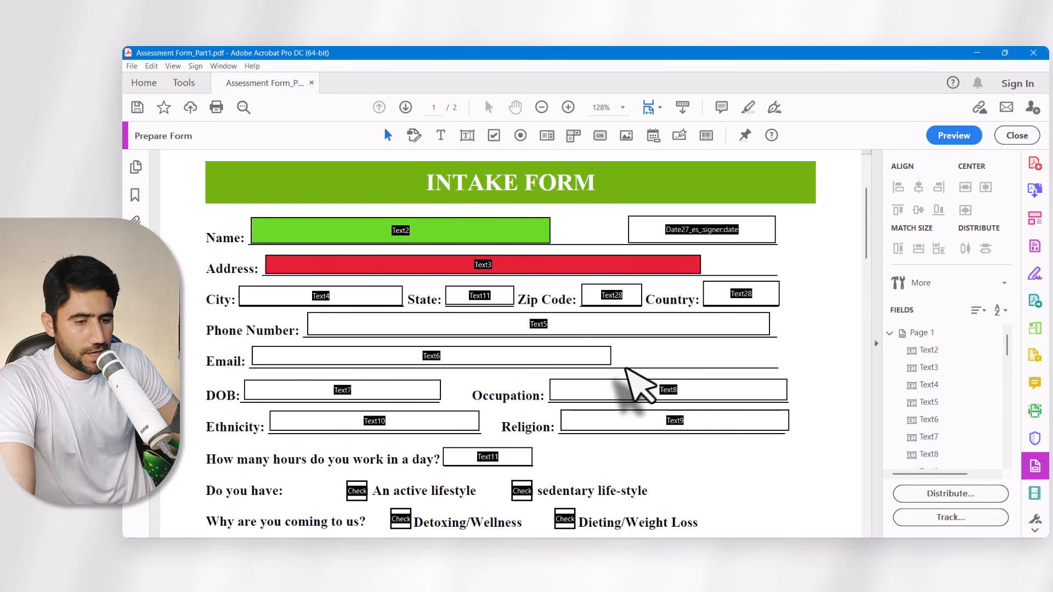
Set the "An active lifestyle" check box's fill color to light blue in its appearance properties.
{"action": "left_click_drag", "start_coordinate": [867, 190], "coordinate": [867, 277]}
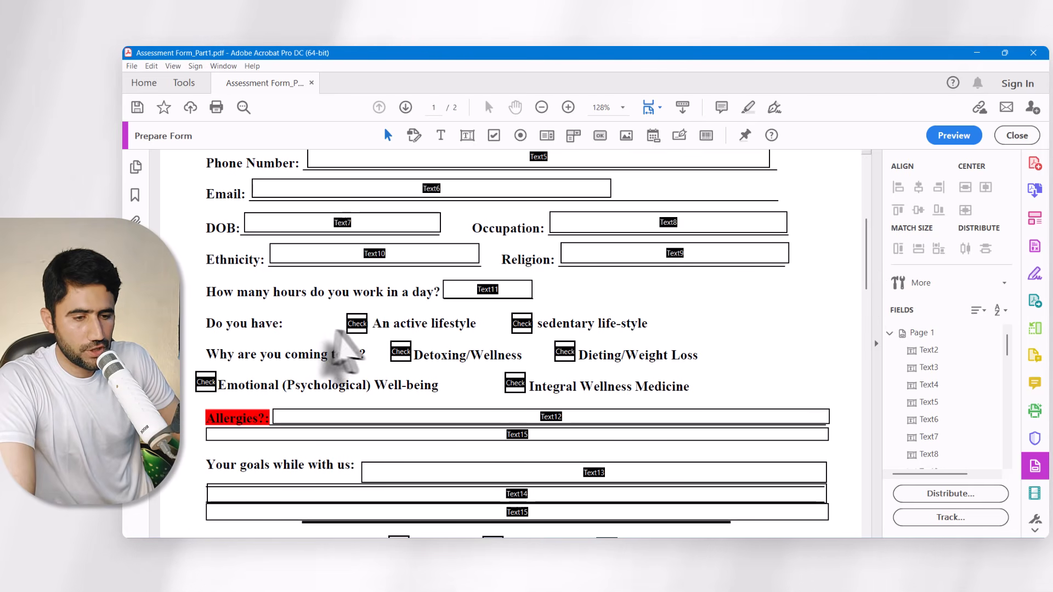
{"action": "left_click", "coordinate": [359, 324]}
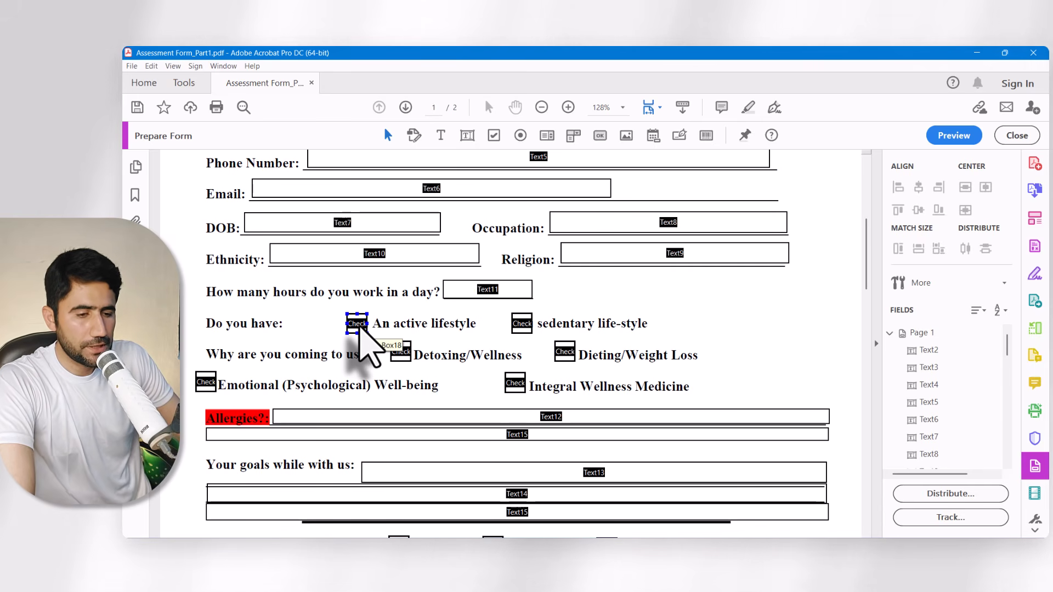
{"action": "double_click", "coordinate": [359, 325]}
{"action": "left_click_drag", "start_coordinate": [735, 189], "coordinate": [535, 193]}
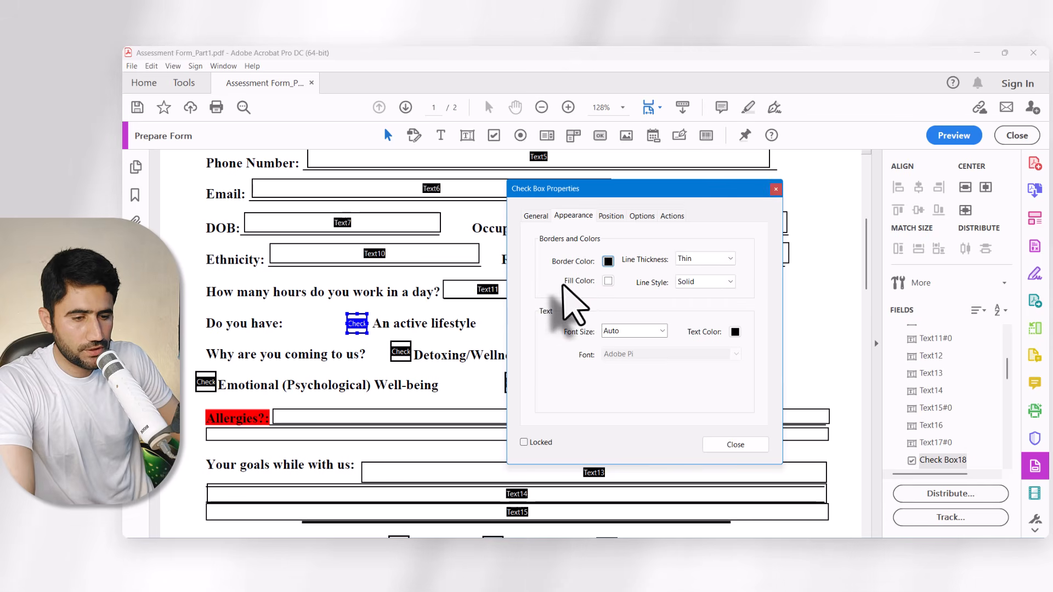
{"action": "left_click", "coordinate": [608, 281]}
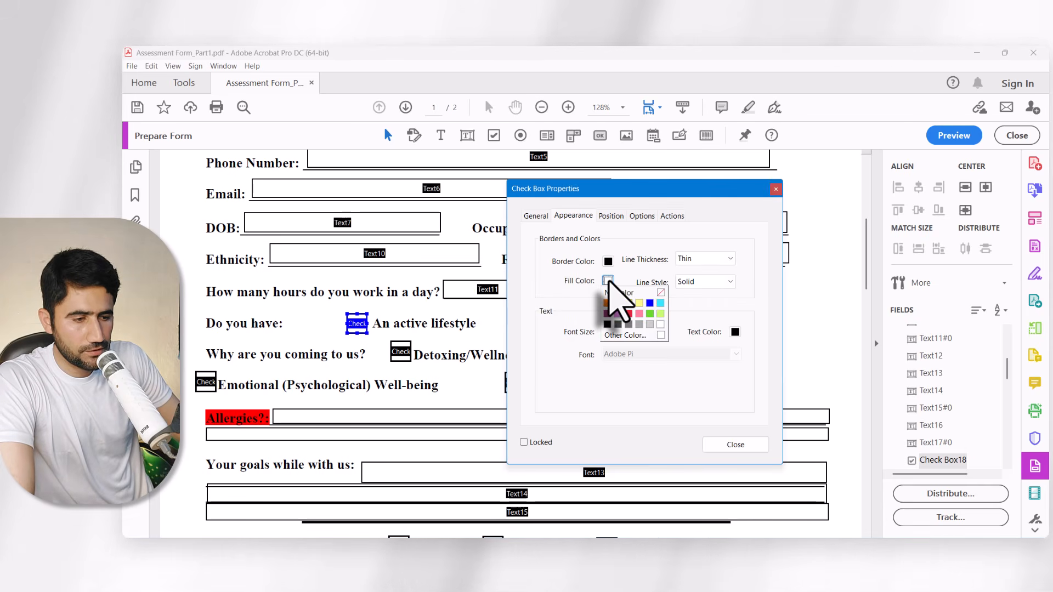
{"action": "left_click", "coordinate": [661, 304]}
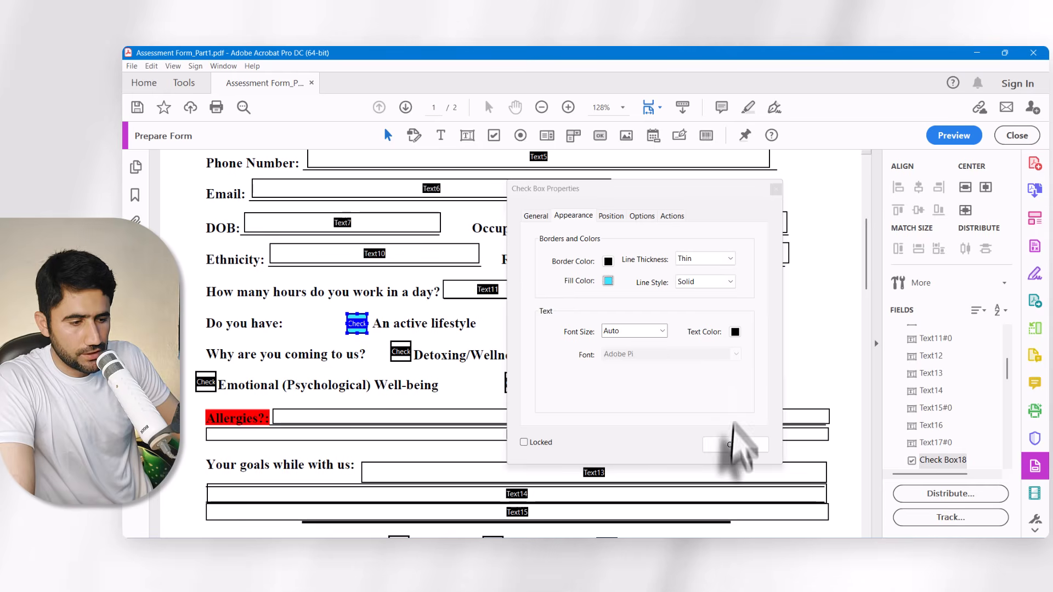
{"action": "left_click", "coordinate": [736, 445]}
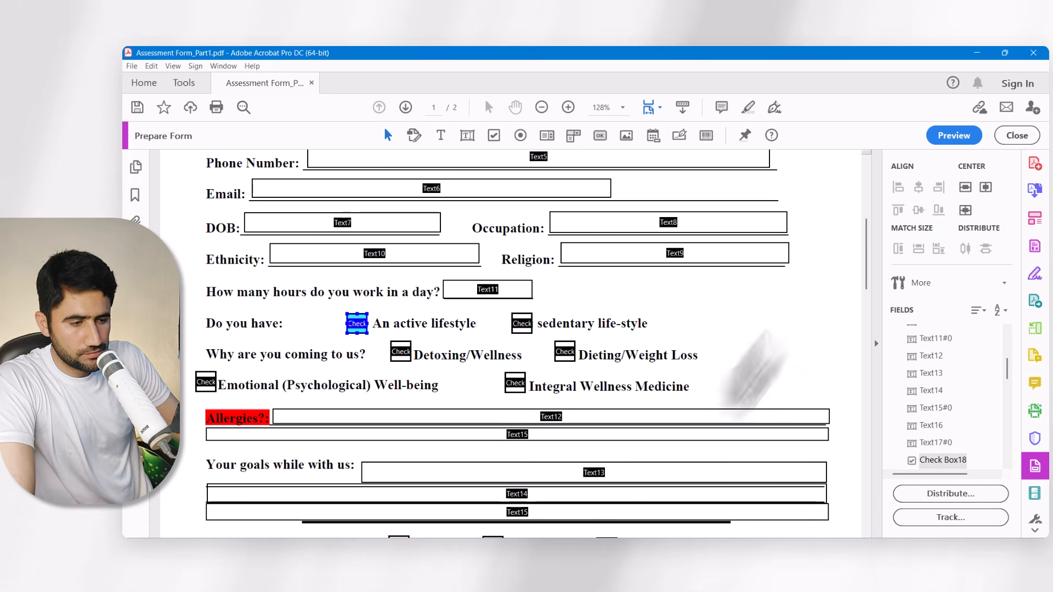
Preview the form, examine the colored check box and the Name and Address fields, and return to editing.
{"action": "left_click", "coordinate": [954, 135]}
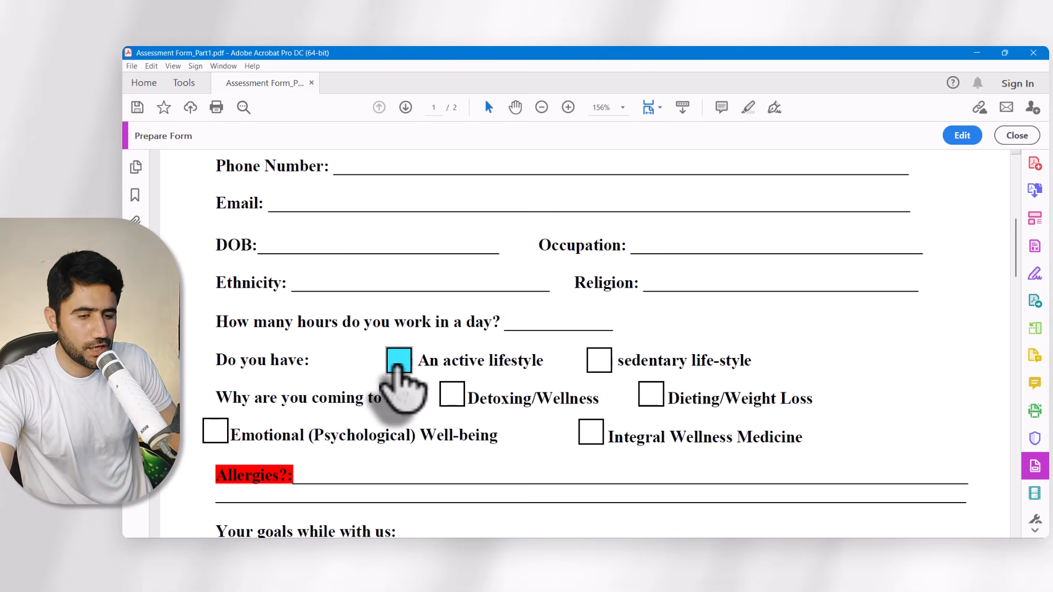
{"action": "left_click", "coordinate": [323, 245]}
{"action": "scroll", "coordinate": [323, 245], "scroll_direction": "up", "scroll_amount": 4}
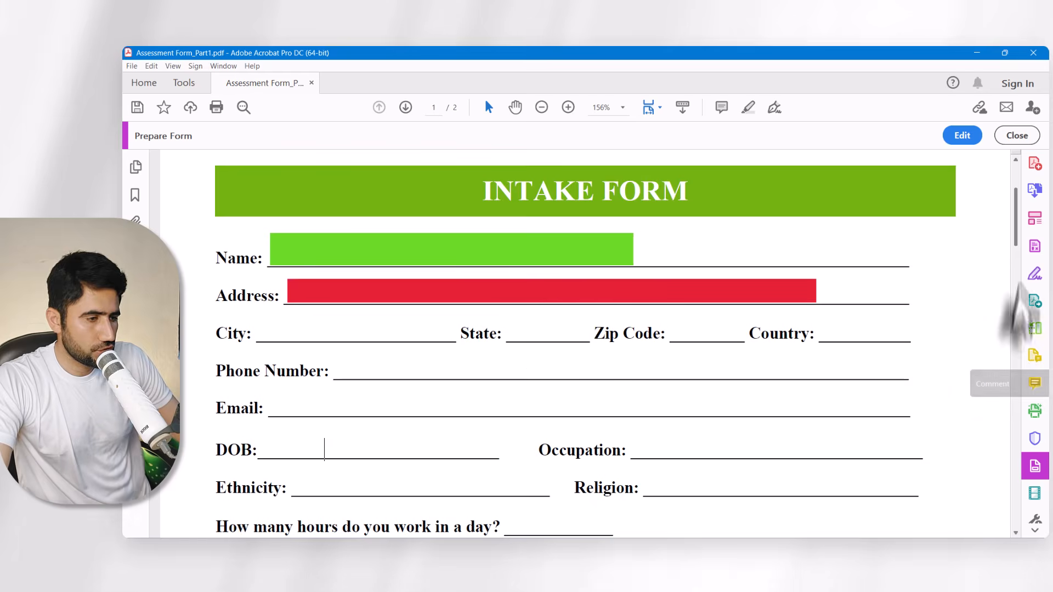
{"action": "left_click_drag", "start_coordinate": [1014, 240], "coordinate": [1019, 278]}
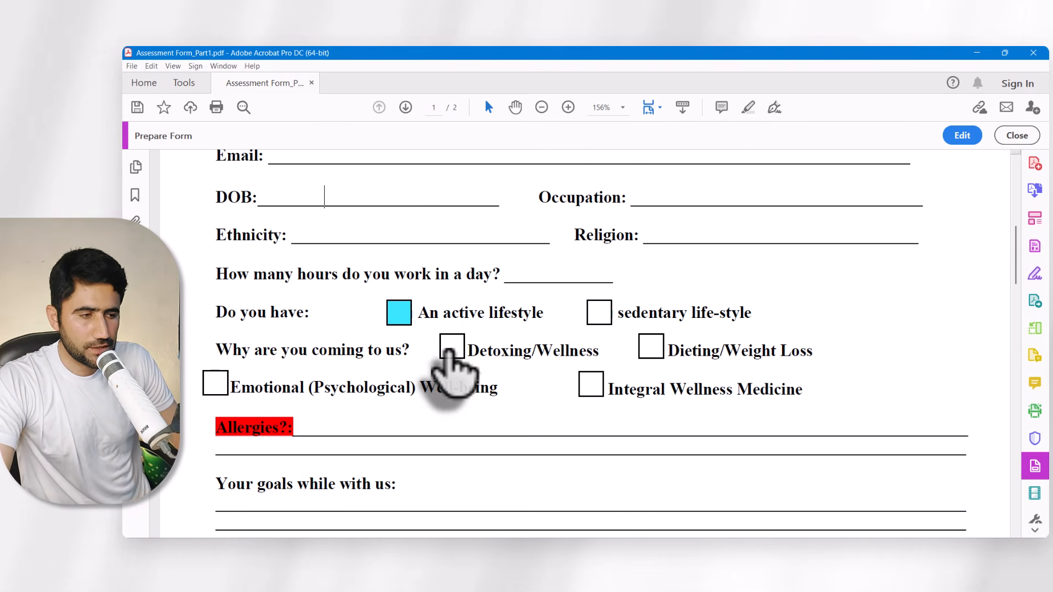
{"action": "left_click", "coordinate": [962, 135]}
Set the fill color of the first "Your goals while with us" text field to light yellow.
{"action": "left_click", "coordinate": [513, 427]}
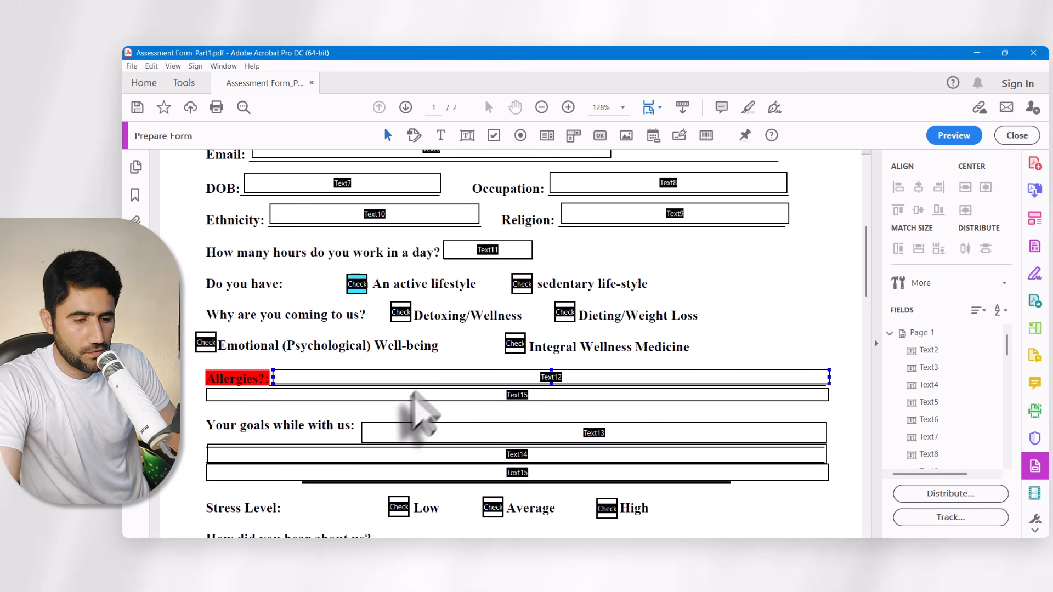
{"action": "double_click", "coordinate": [426, 435]}
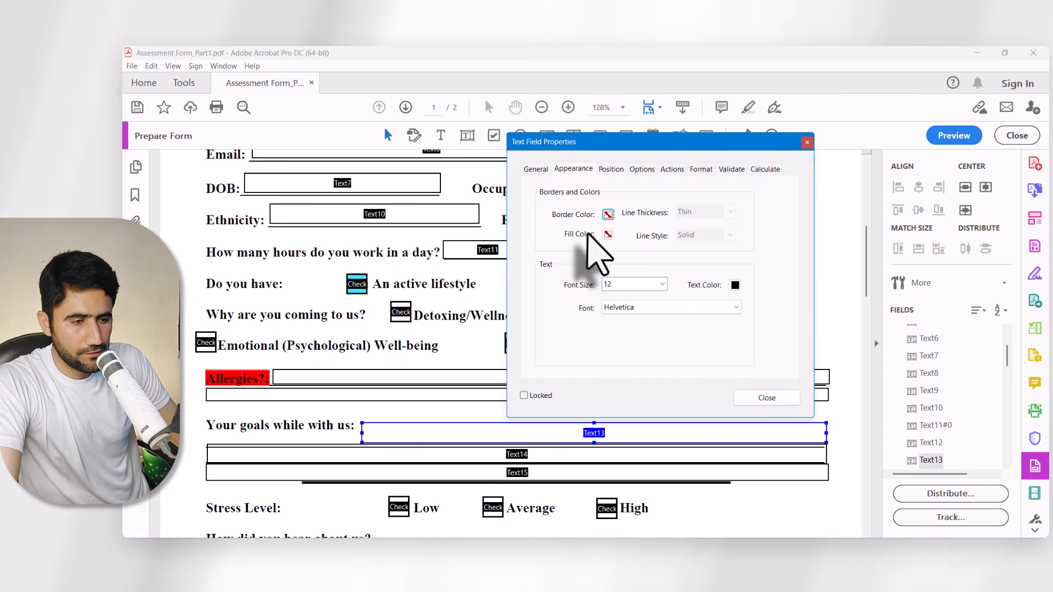
{"action": "left_click", "coordinate": [607, 234]}
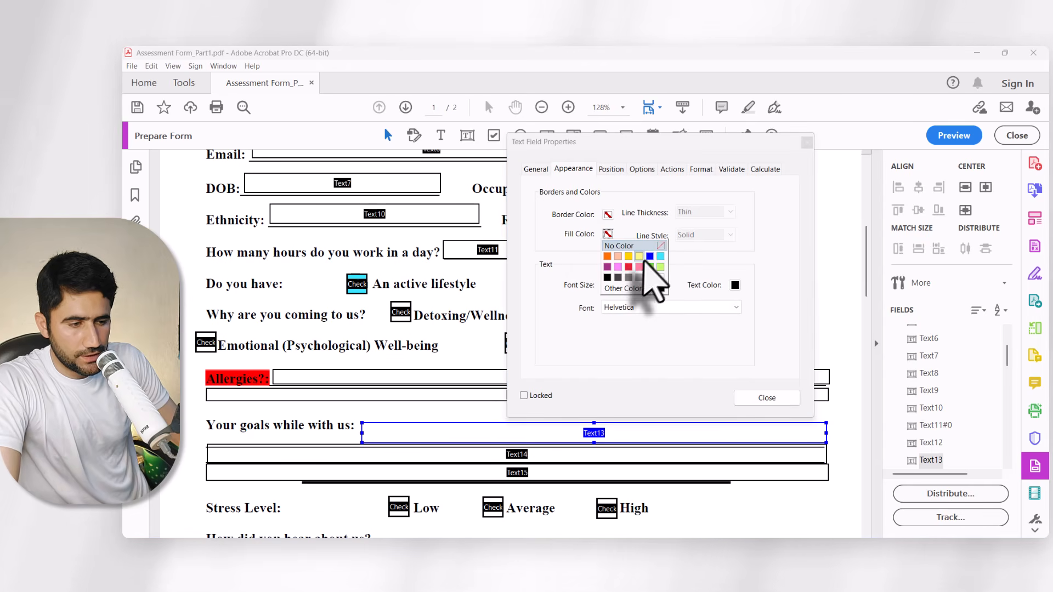
{"action": "left_click", "coordinate": [639, 256]}
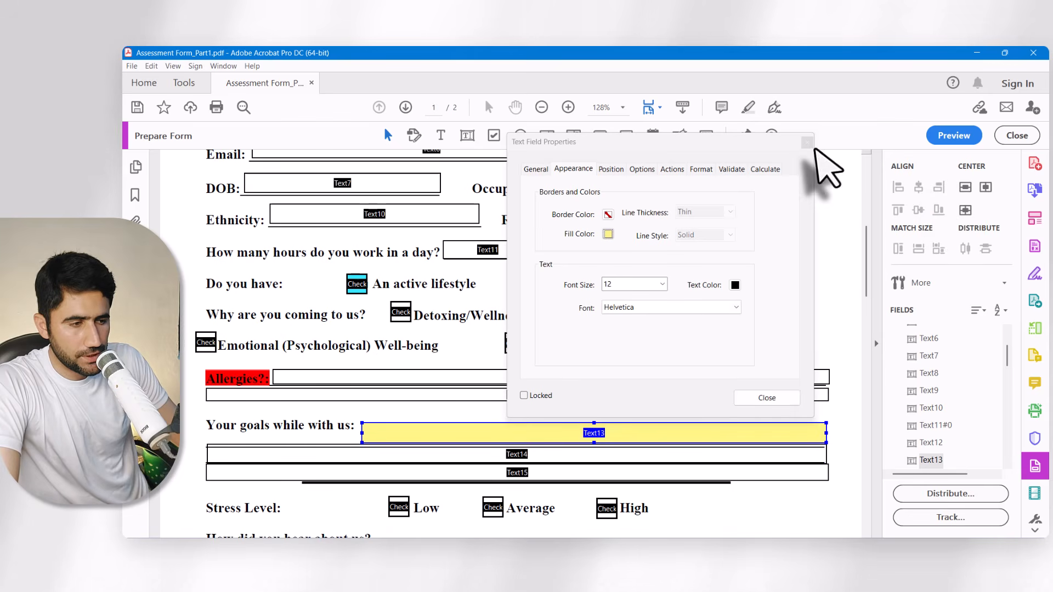
{"action": "left_click", "coordinate": [767, 399]}
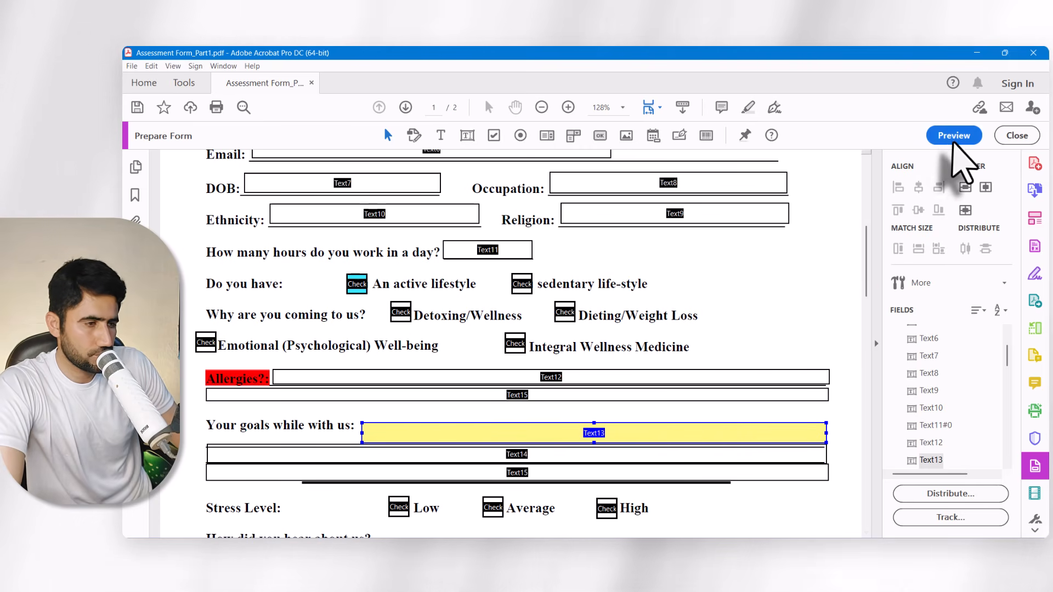
Preview the form, test the first goals field with "afdadf", clear the entry, and return to editing.
{"action": "left_click", "coordinate": [954, 136]}
{"action": "left_click", "coordinate": [540, 493]}
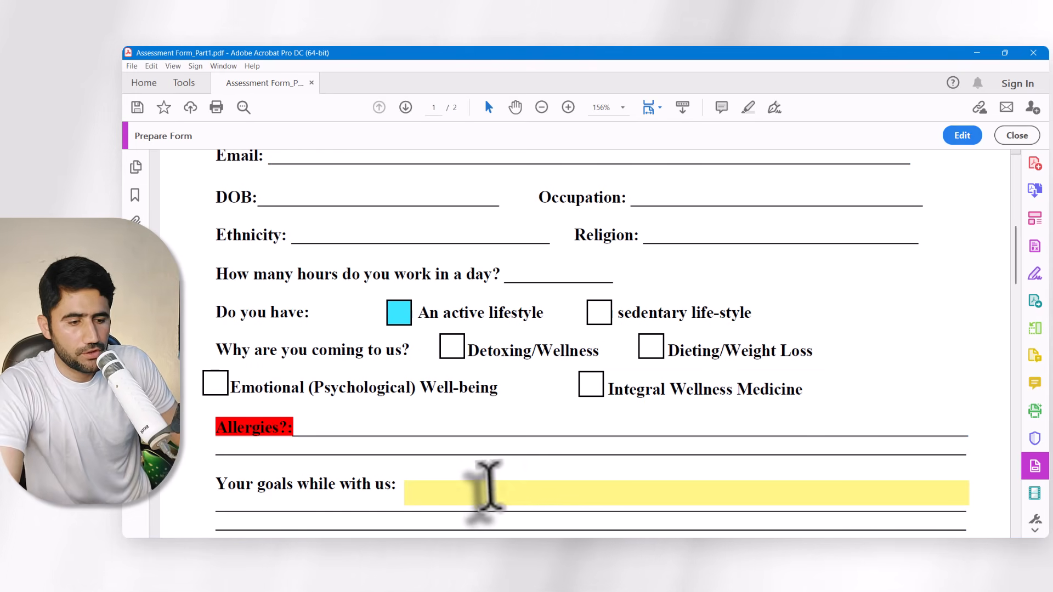
{"action": "type", "text": "afdadf"}
{"action": "double_click", "coordinate": [436, 494]}
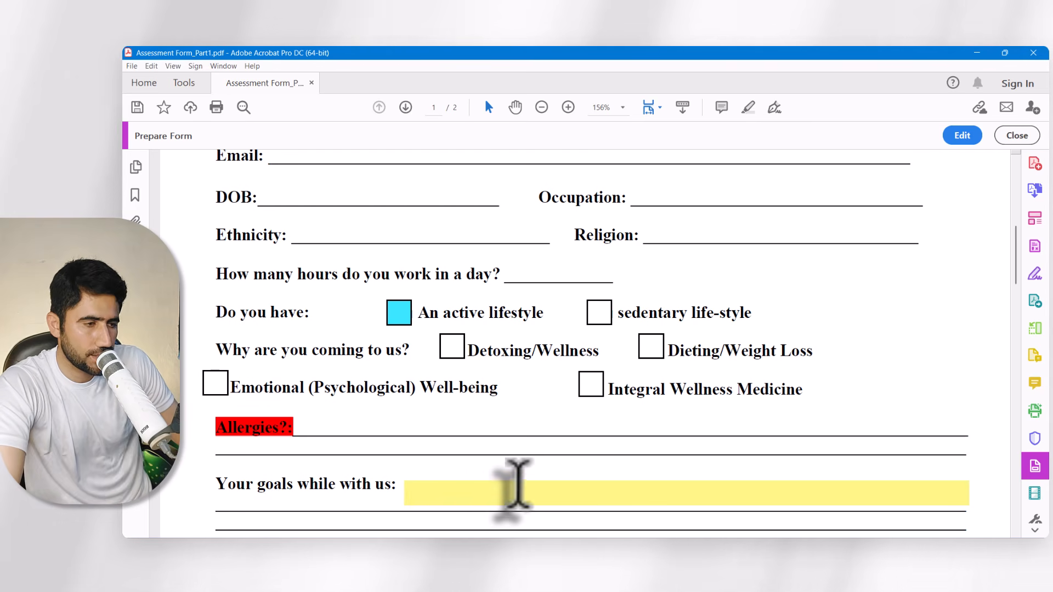
{"action": "left_click", "coordinate": [965, 135]}
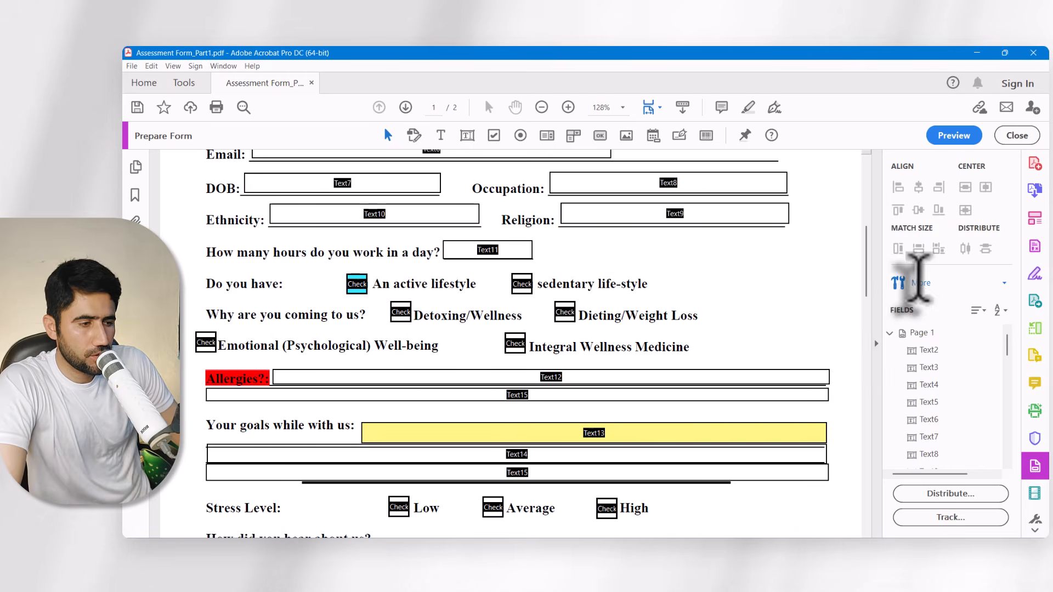
Turn on Highlight Existing Fields and preview the form.
{"action": "left_click", "coordinate": [920, 283]}
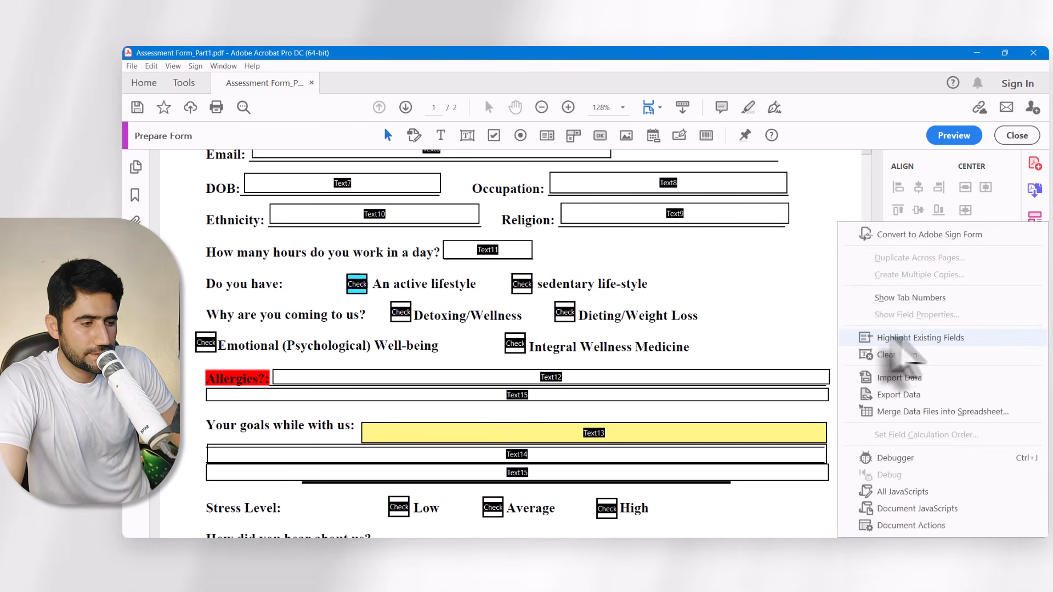
{"action": "left_click", "coordinate": [943, 338]}
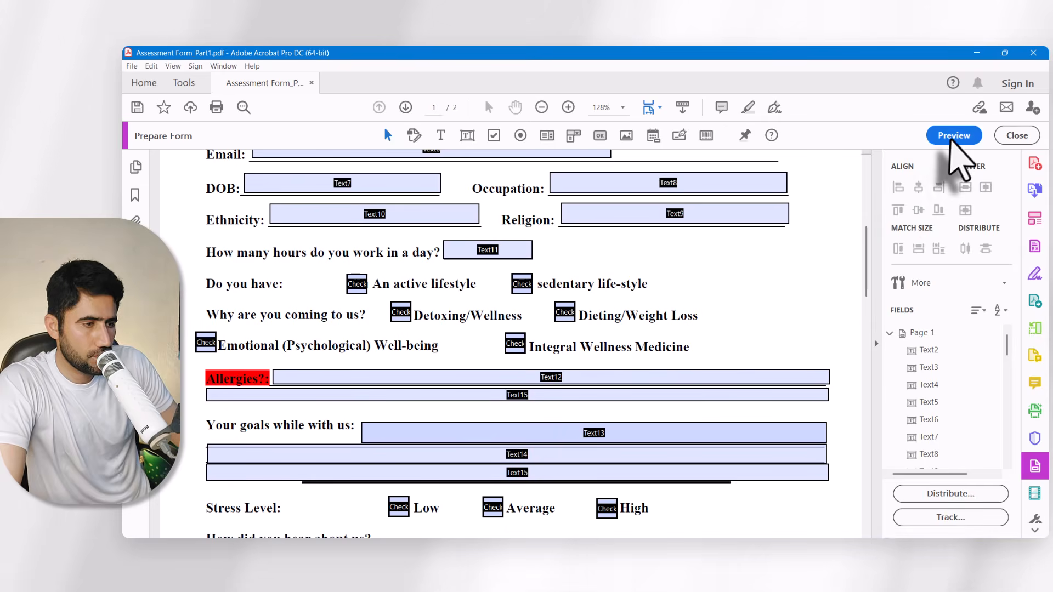
{"action": "left_click", "coordinate": [952, 138]}
Check the Allergies field's color while active, test the first goals field with "dfasdfadf", and clear the entry.
{"action": "left_click", "coordinate": [439, 423]}
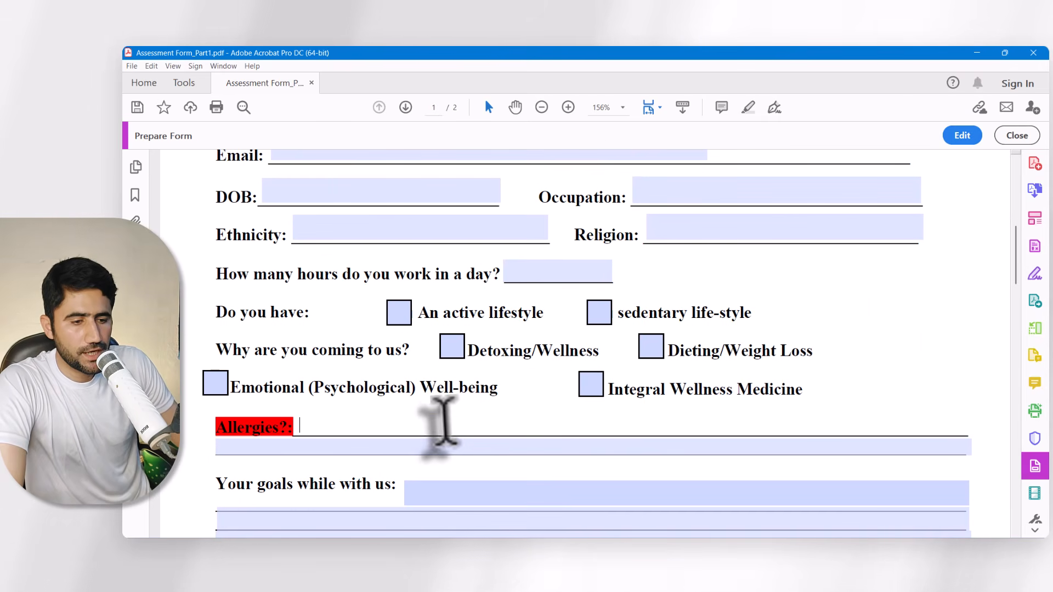
{"action": "left_click", "coordinate": [447, 496]}
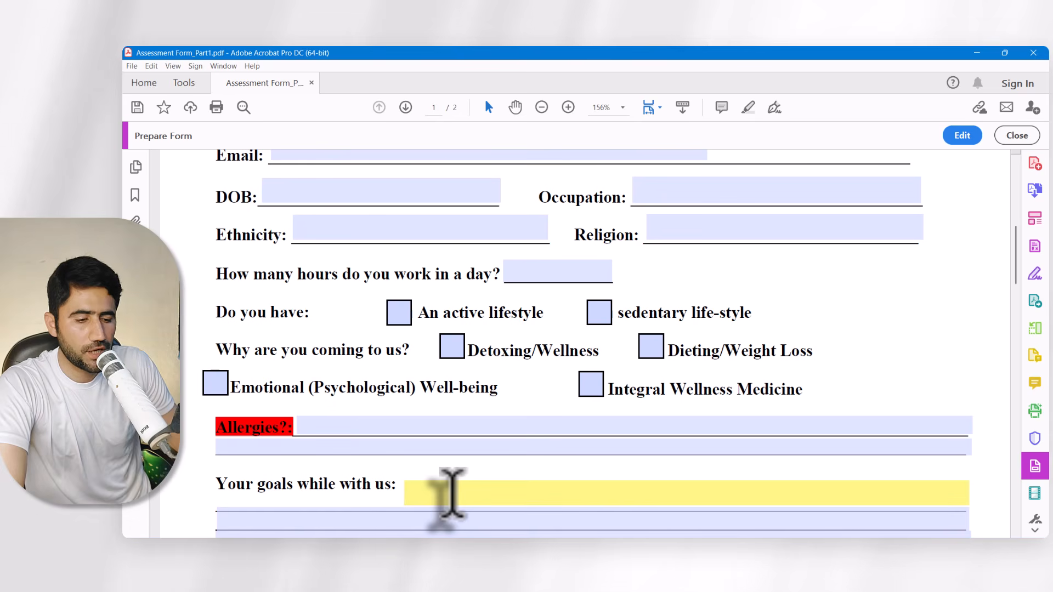
{"action": "type", "text": "dfasdfa"}
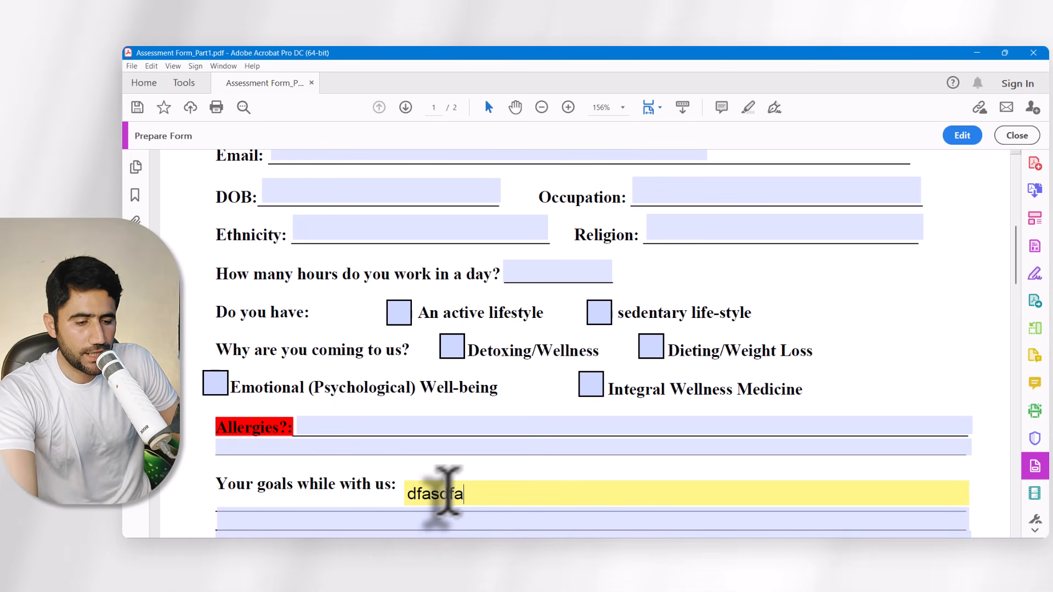
{"action": "type", "text": "df"}
{"action": "left_click_drag", "start_coordinate": [501, 494], "coordinate": [382, 500]}
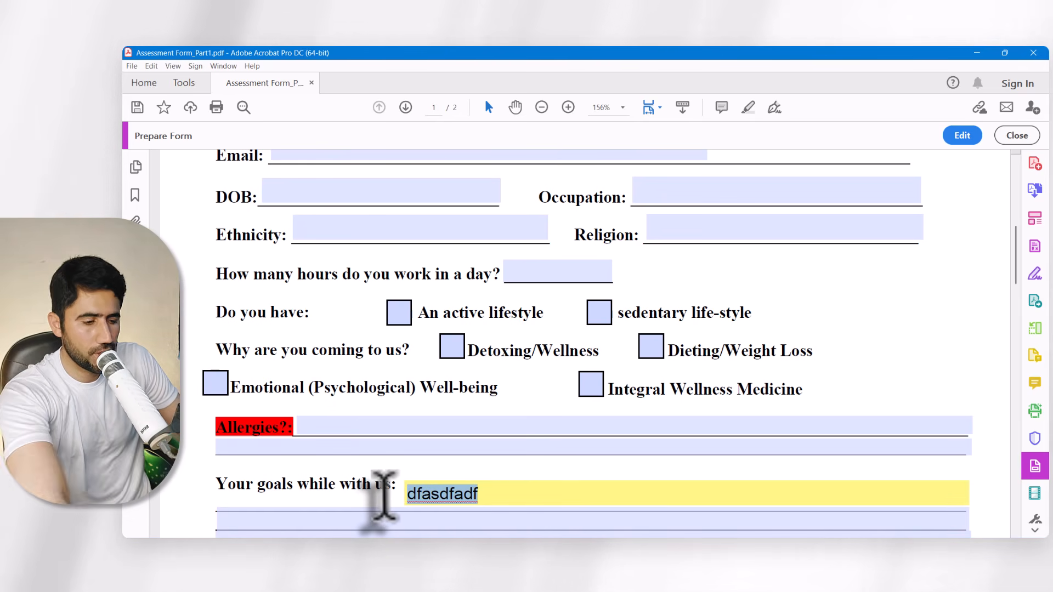
{"action": "key", "text": "BackSpace"}
Test the "An active lifestyle" and "Detoxing/Wellness" check boxes with field highlighting on.
{"action": "left_click", "coordinate": [399, 313]}
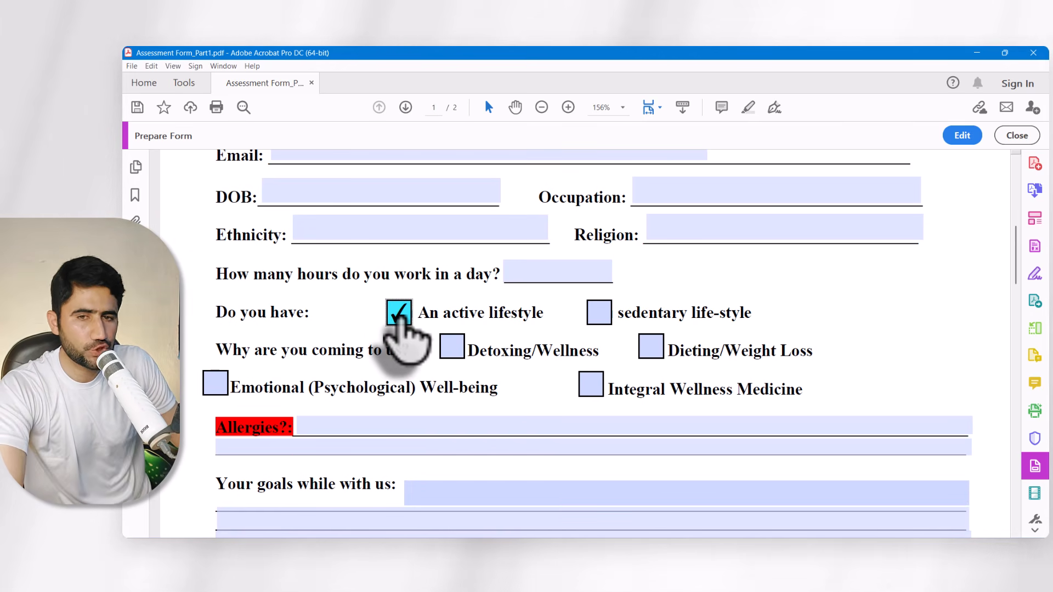
{"action": "left_click", "coordinate": [450, 344]}
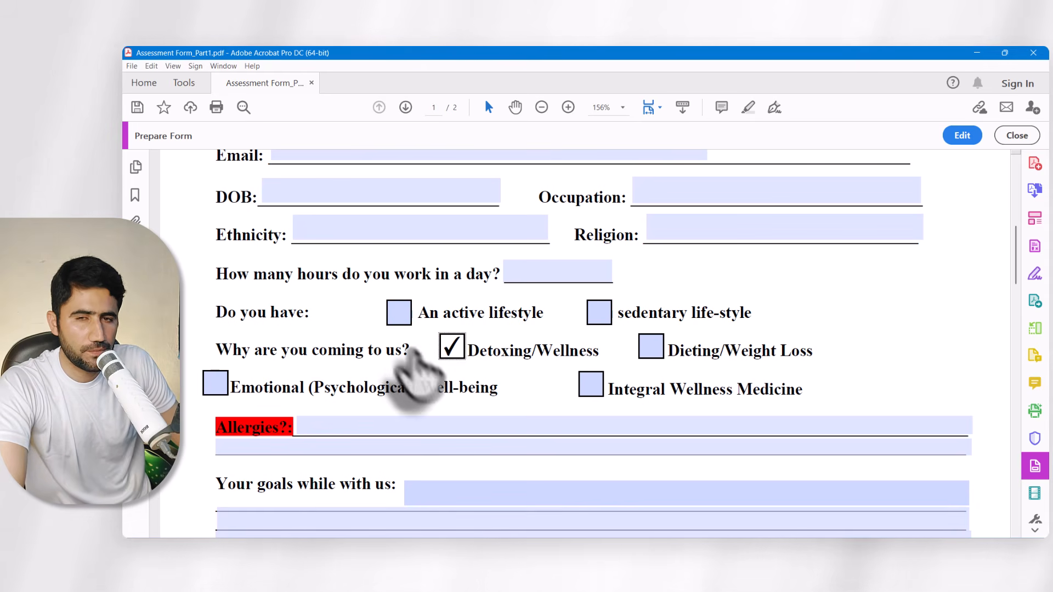